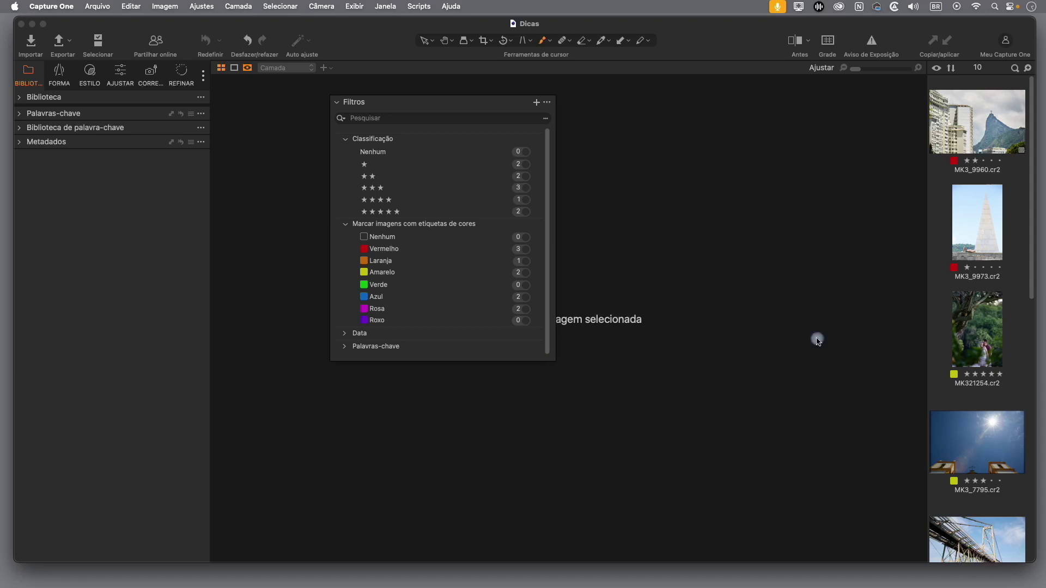
# Step: Widen the thumbnail browser into a multi-column grid and try the one-, two- and four-star rating filters in turn
pyautogui.scroll(-1, 947, 262)
pyautogui.moveTo(927, 301); pyautogui.dragTo(731, 290)
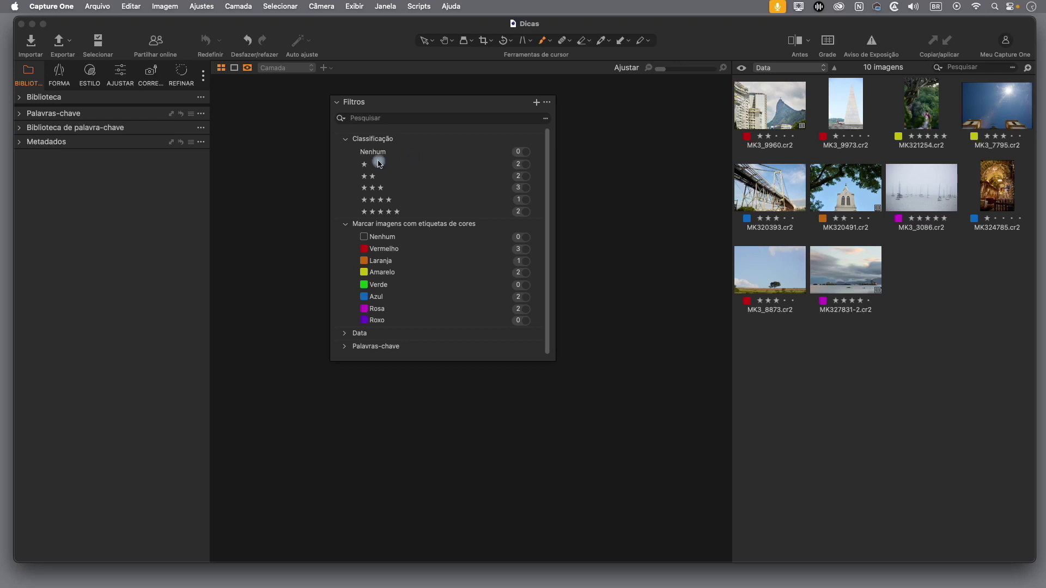
pyautogui.click(526, 166)
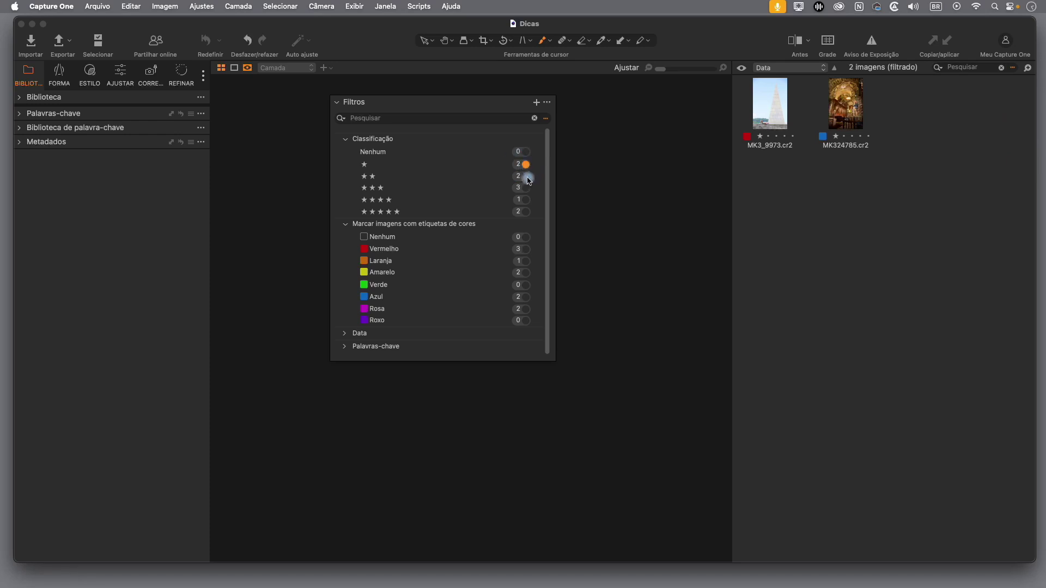
pyautogui.click(526, 177)
pyautogui.click(526, 200)
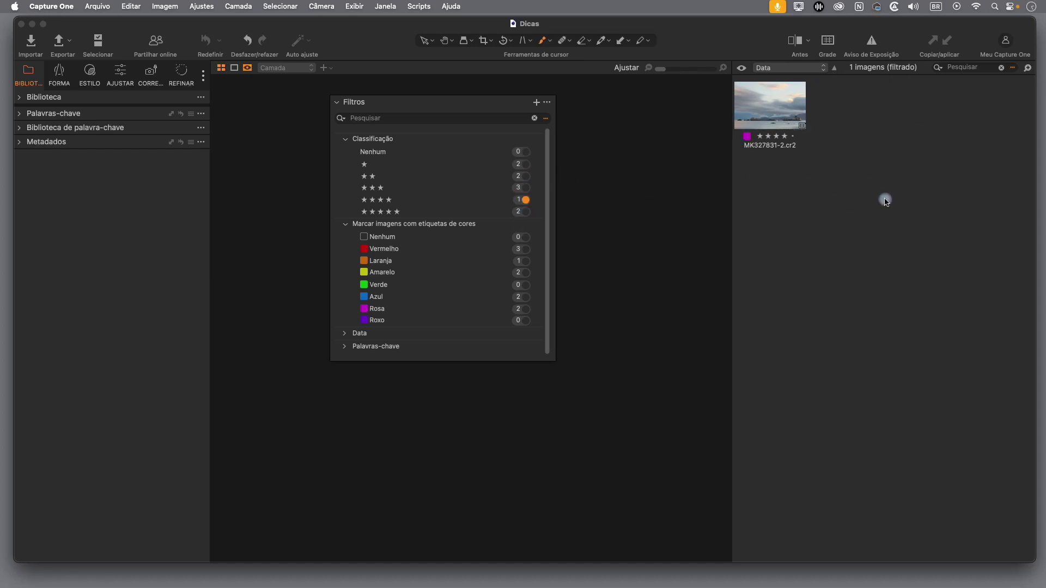
pyautogui.click(526, 200)
# Step: Filter the images by three stars with the Vermelho label, and by two stars with the Laranja label
pyautogui.click(527, 188)
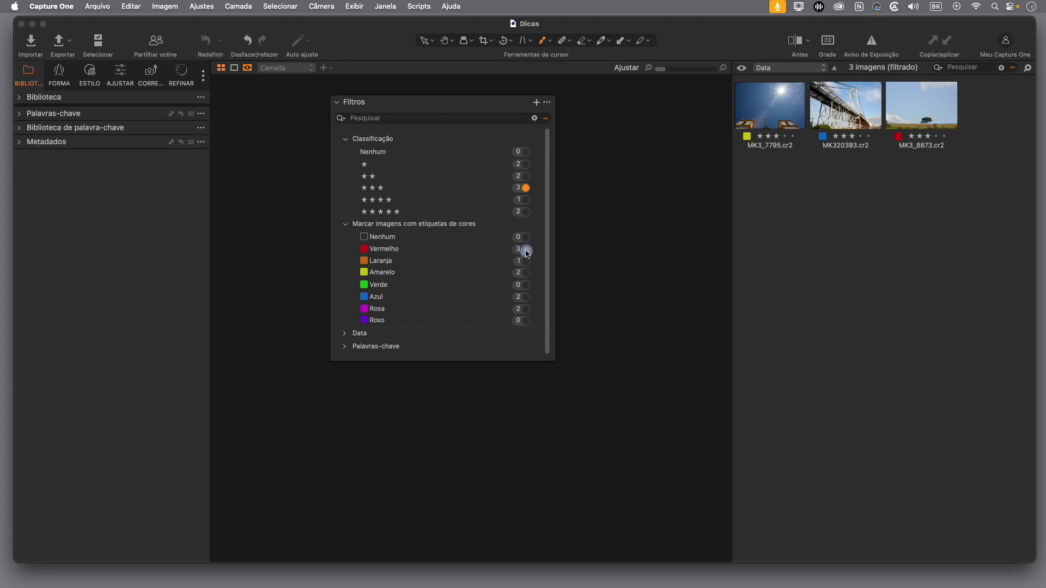
pyautogui.click(526, 250)
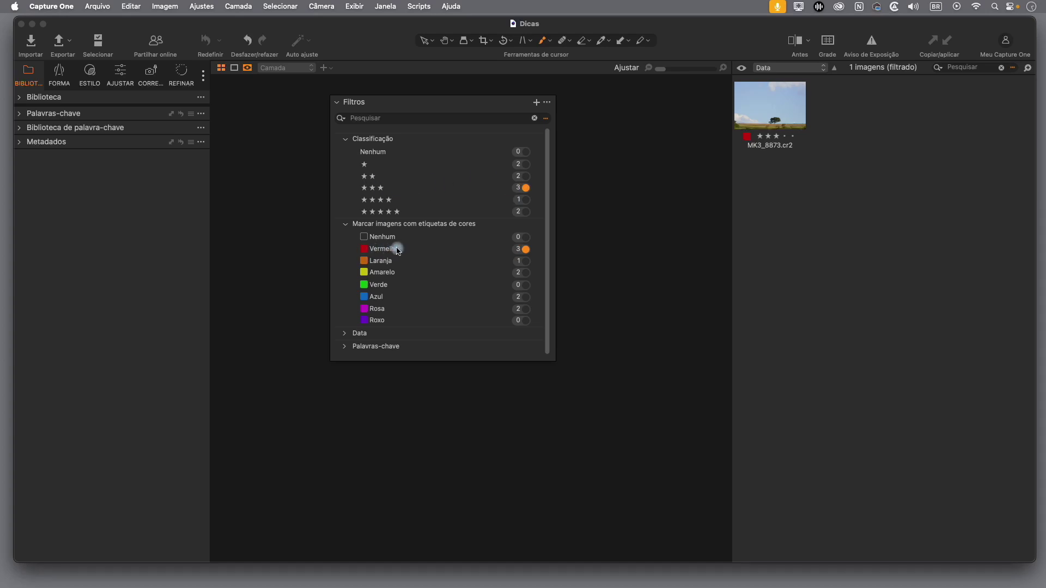
pyautogui.click(526, 178)
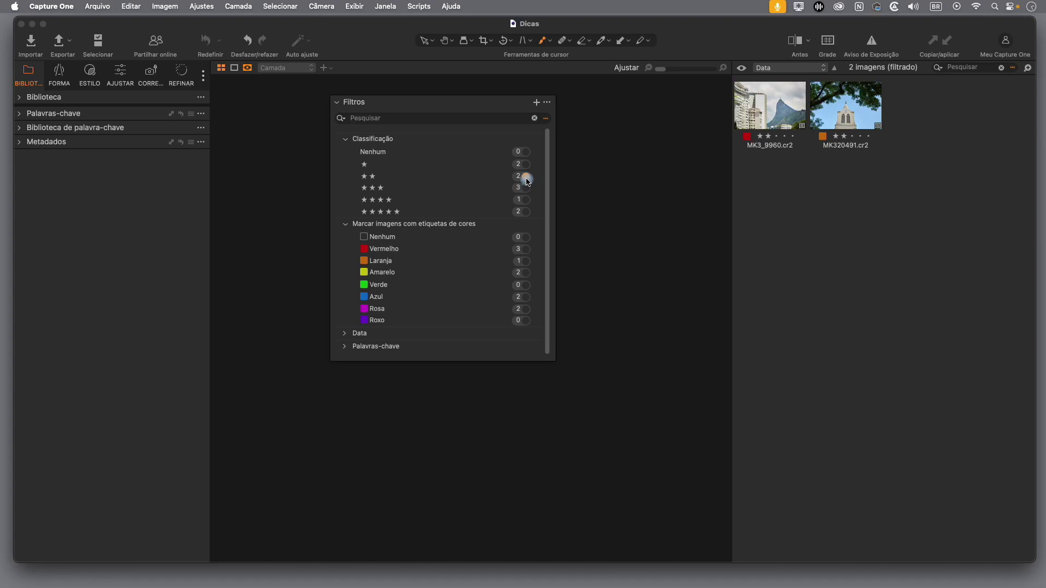
pyautogui.click(526, 262)
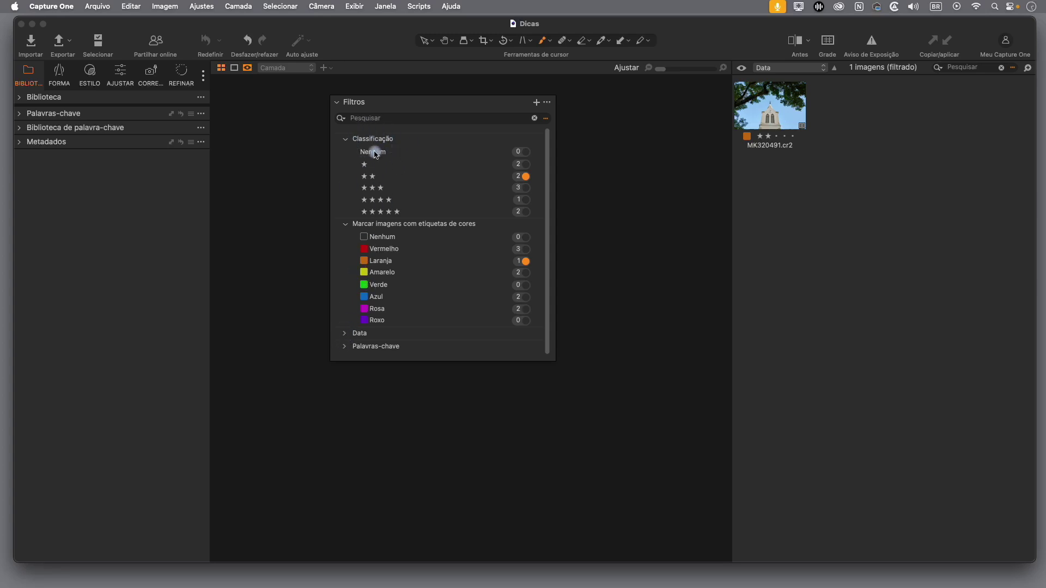
# Step: Enlarge the floating Filtros tool, review its Data groups, and expand the Palavras-chave group instead
pyautogui.click(347, 333)
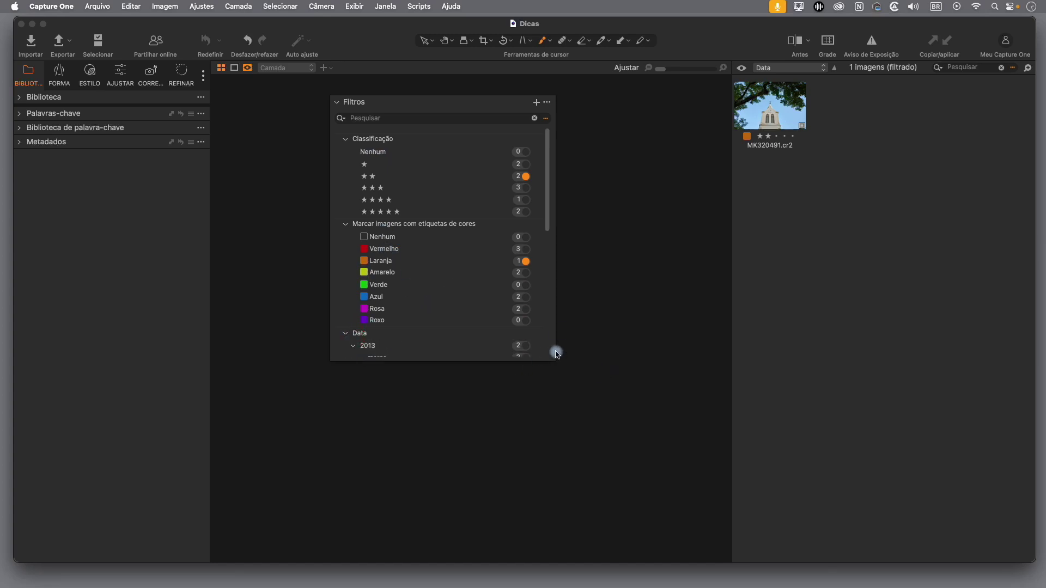
pyautogui.moveTo(554, 360); pyautogui.dragTo(582, 541)
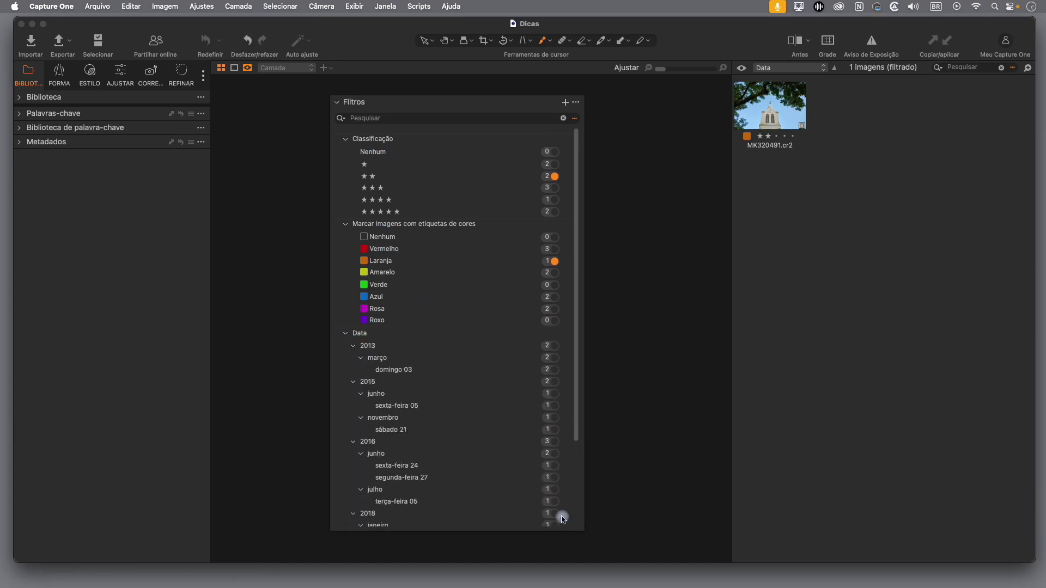
pyautogui.scroll(-3, 434, 420)
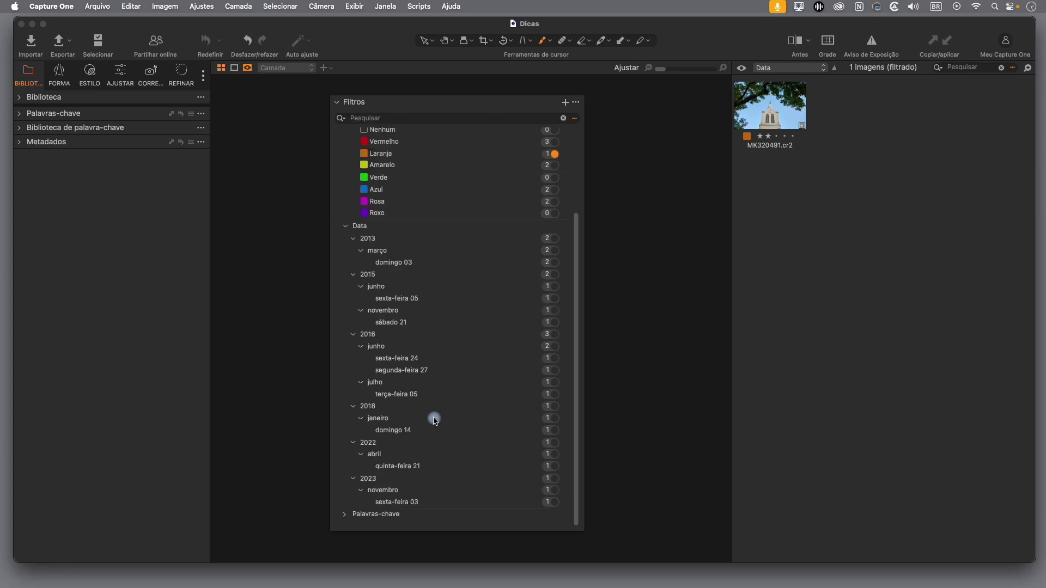
pyautogui.click(345, 226)
pyautogui.click(345, 348)
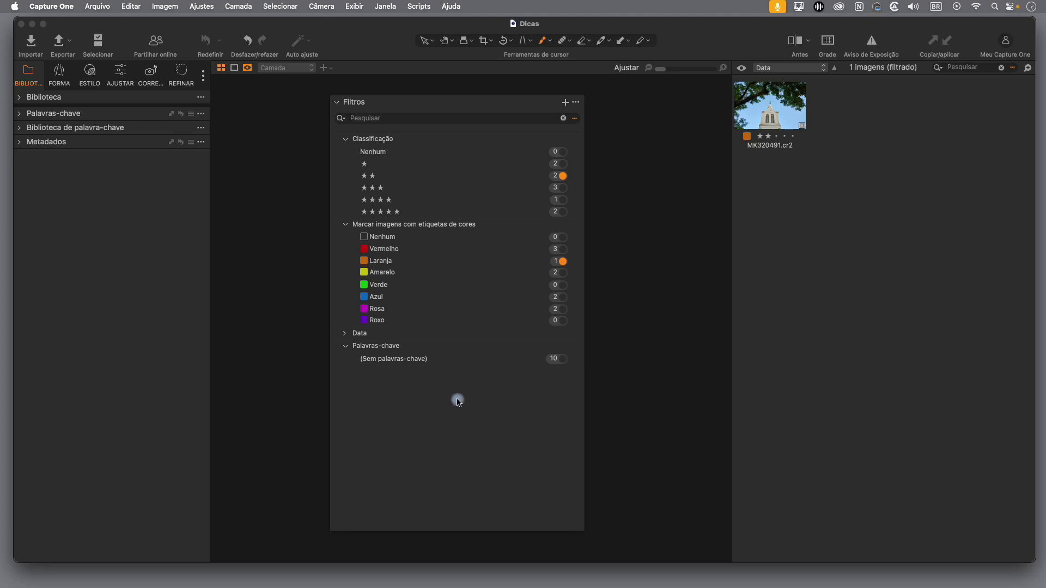
# Step: Clear the two-star and Laranja filters and add the Orientação category to the Filtros tool
pyautogui.click(562, 176)
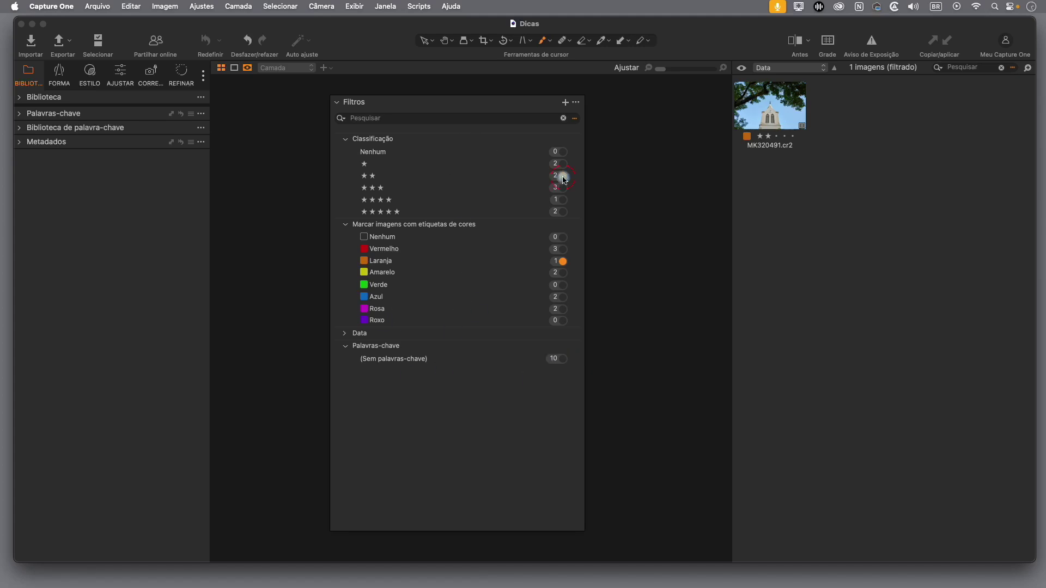
pyautogui.click(563, 262)
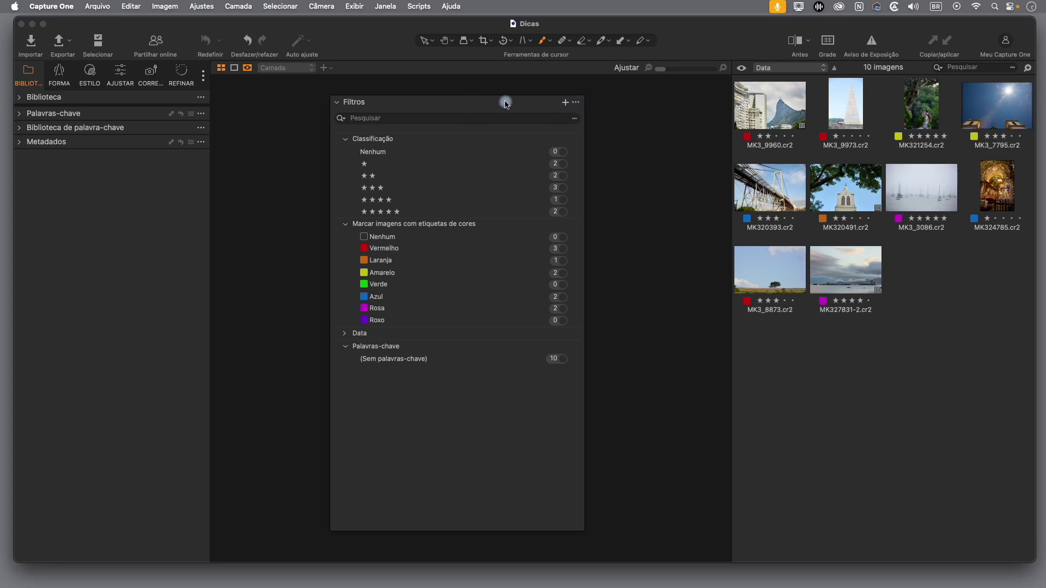
pyautogui.click(579, 103)
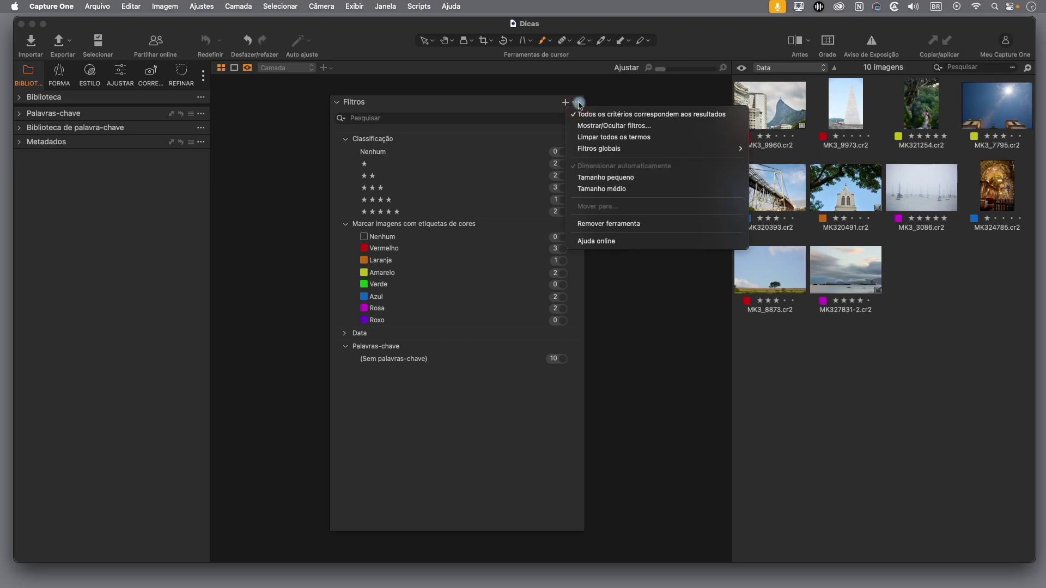
pyautogui.click(625, 128)
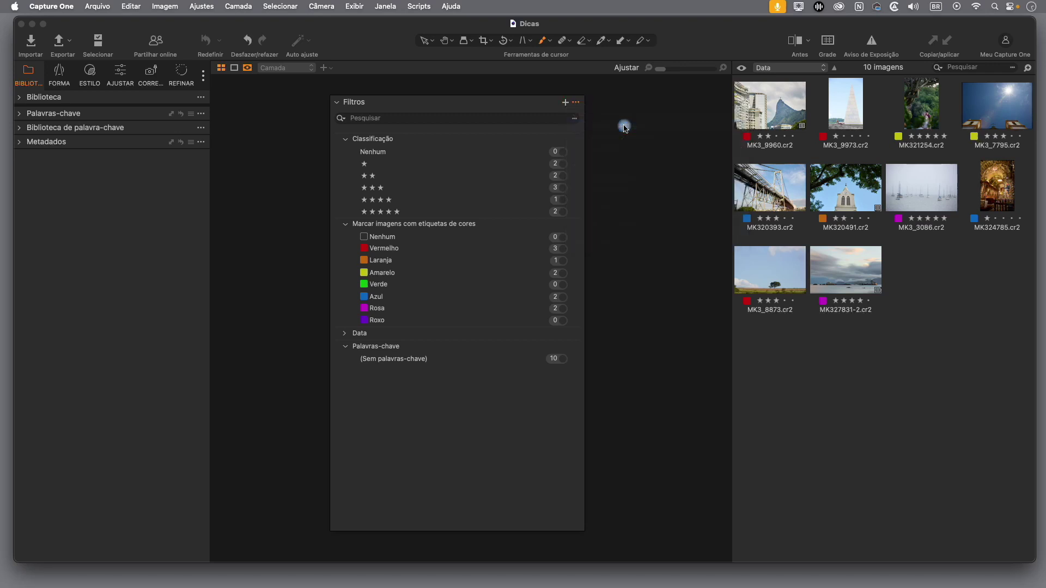
pyautogui.moveTo(708, 135); pyautogui.dragTo(680, 112)
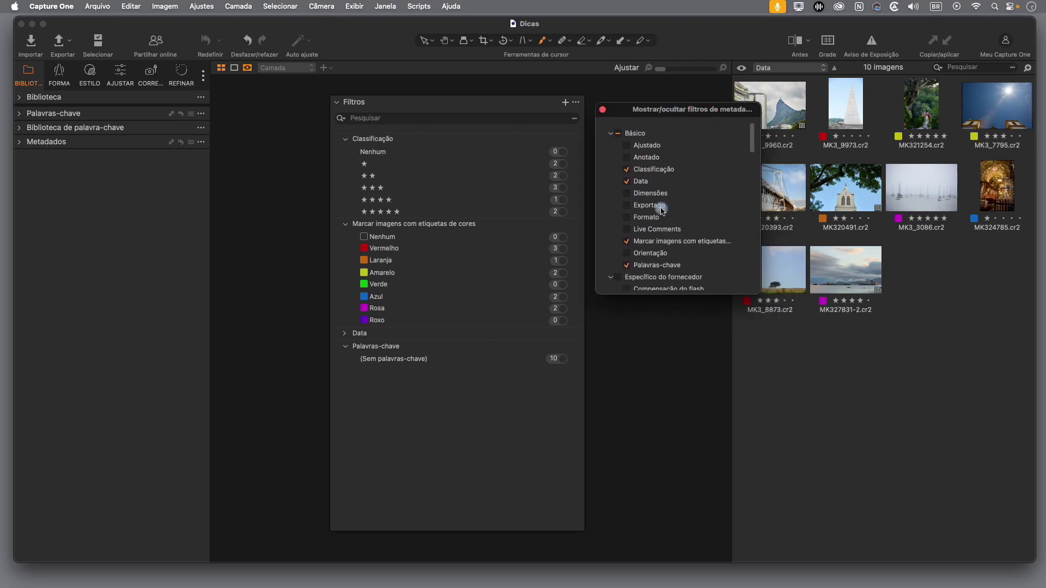
pyautogui.moveTo(757, 292); pyautogui.dragTo(770, 432)
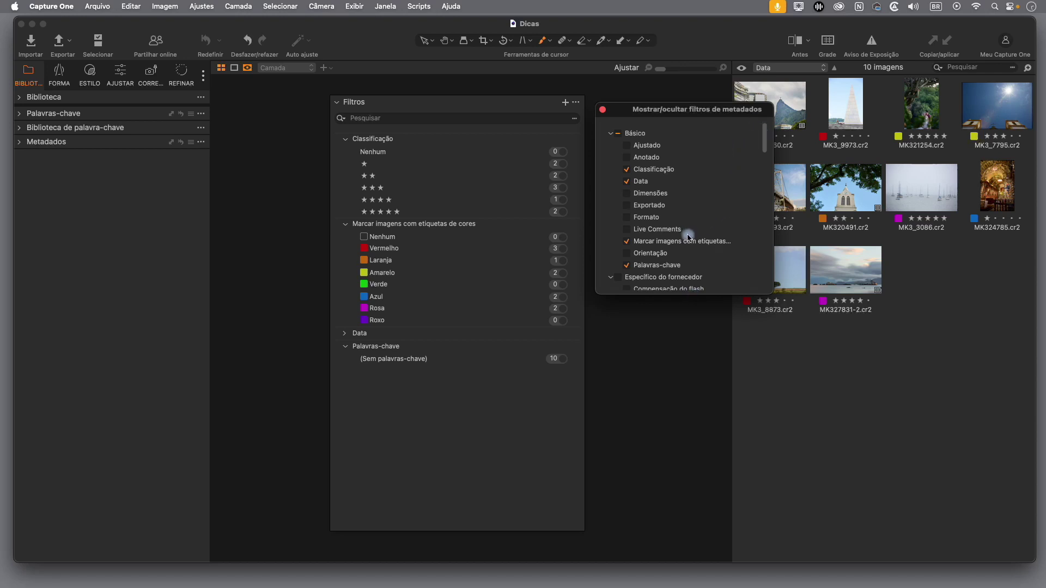
pyautogui.click(627, 256)
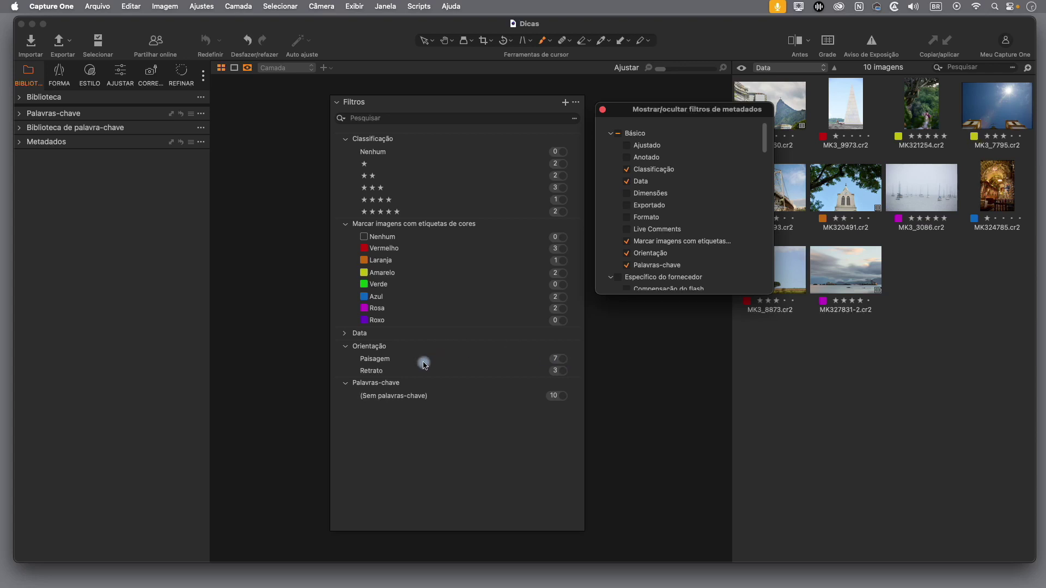
# Step: Filter the images by Retrato and by Paisagem orientation, and clear the orientation filter
pyautogui.click(562, 370)
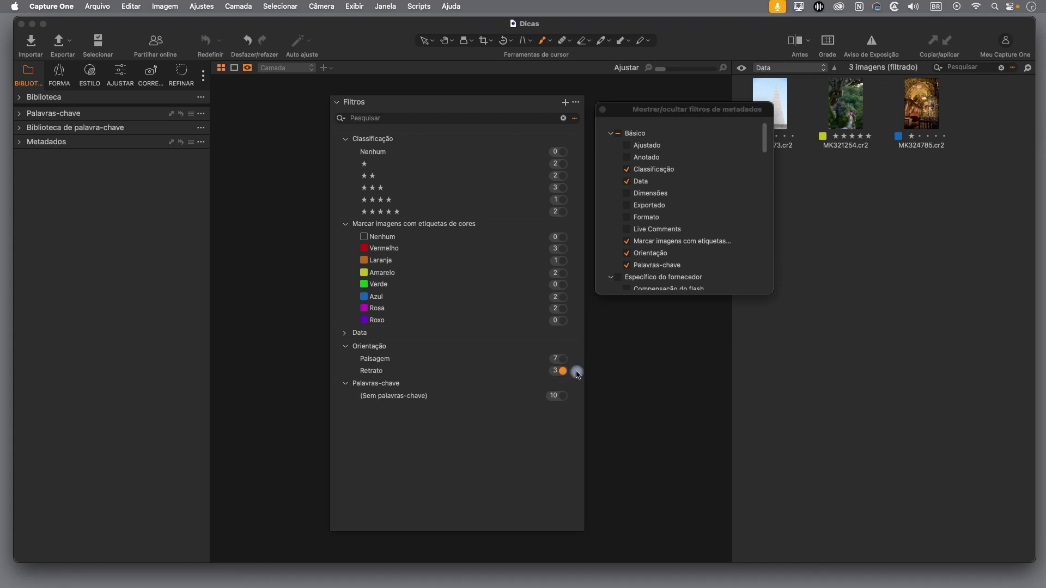
pyautogui.click(563, 361)
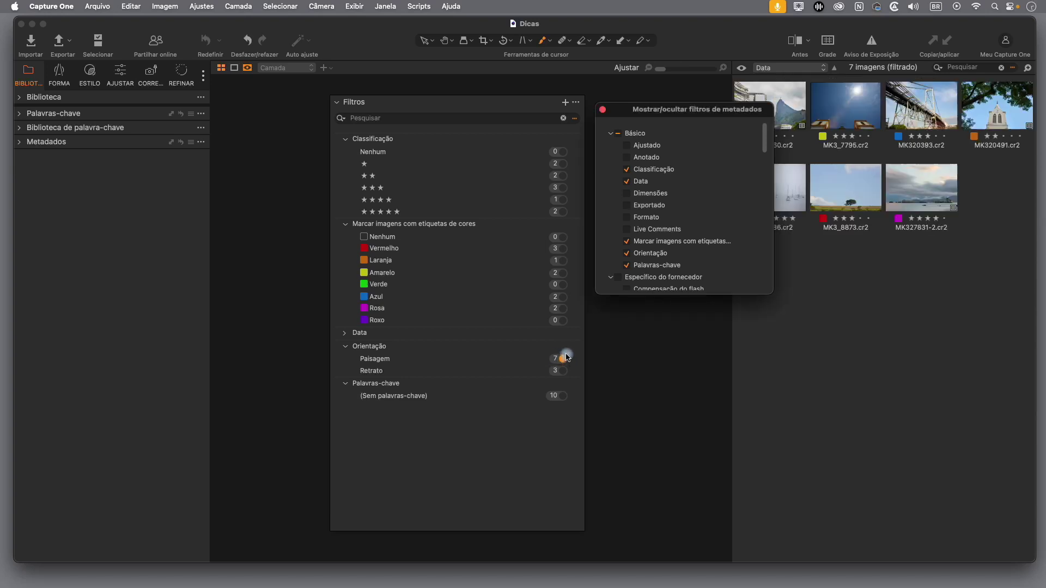
pyautogui.click(563, 360)
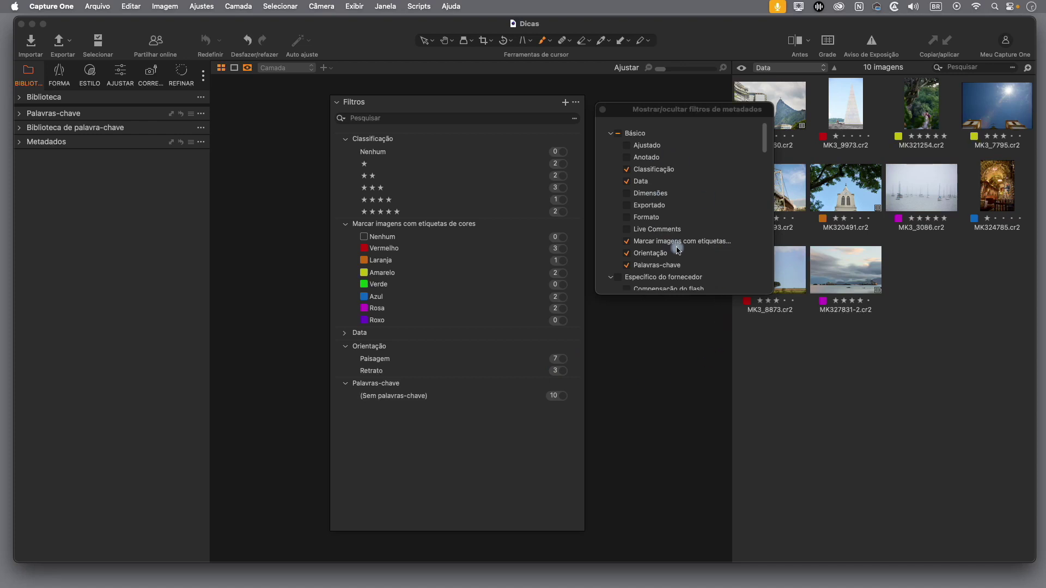
# Step: Add the EXIF exposure categories ISO and Velocidade do obturador to the Filtros tool
pyautogui.scroll(-5, 677, 249)
pyautogui.moveTo(765, 155); pyautogui.dragTo(764, 184)
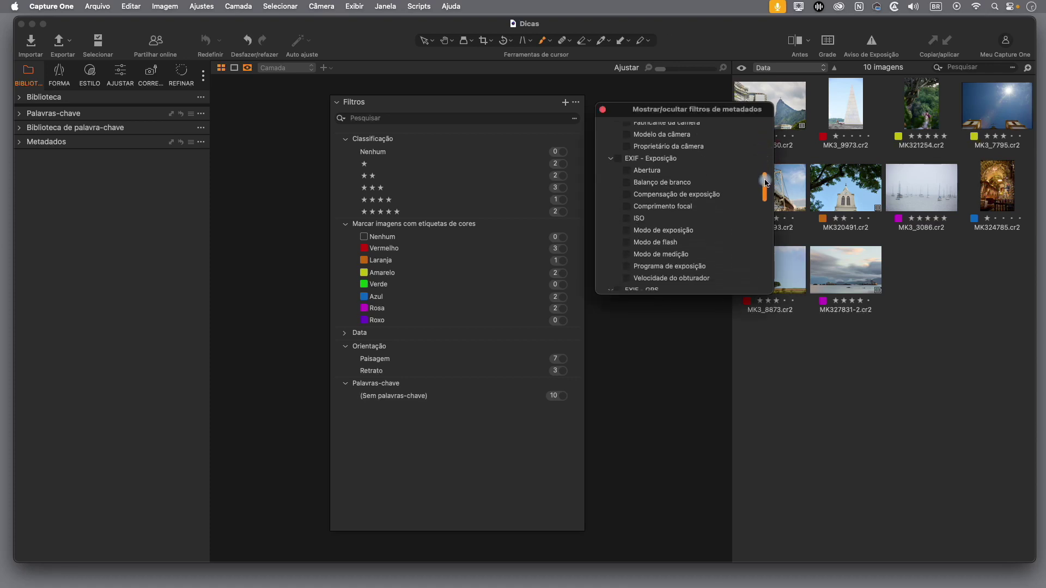
pyautogui.click(632, 216)
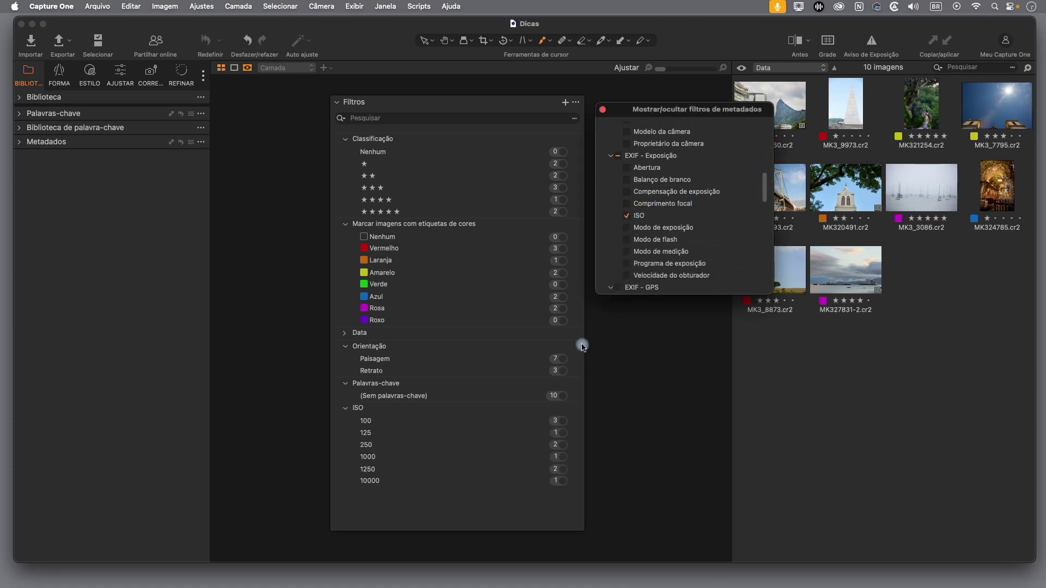
pyautogui.click(354, 463)
pyautogui.click(631, 278)
pyautogui.scroll(-3, 514, 396)
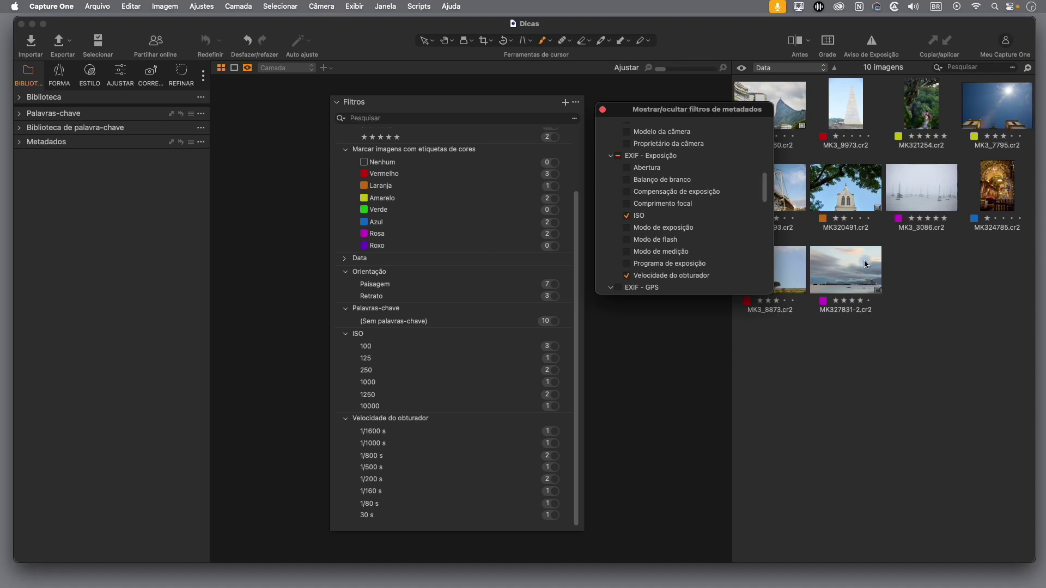
# Step: Add the EXIF exposure category Abertura to the Filtros tool
pyautogui.scroll(-5, 722, 226)
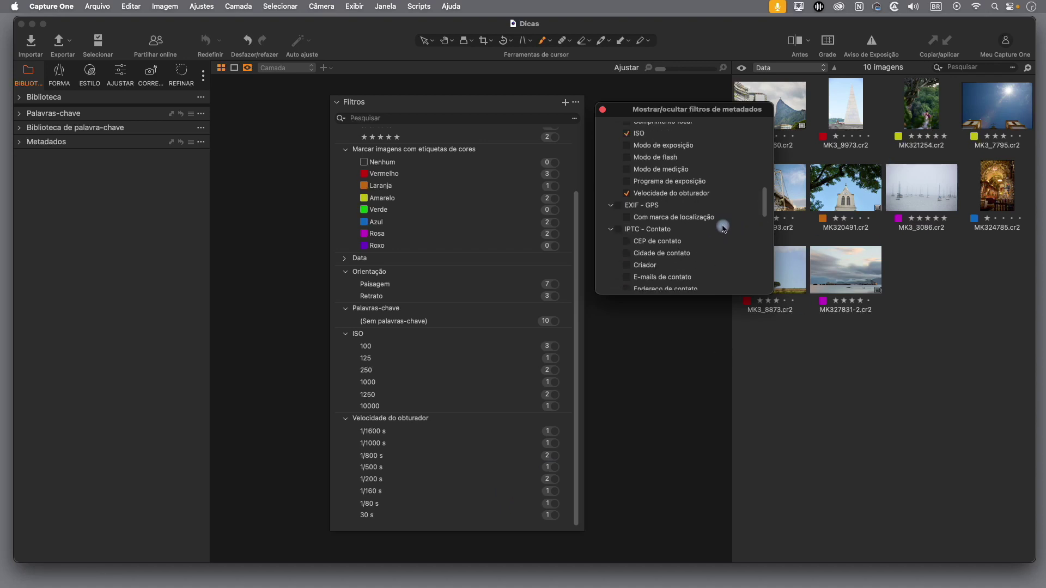
pyautogui.scroll(4, 723, 228)
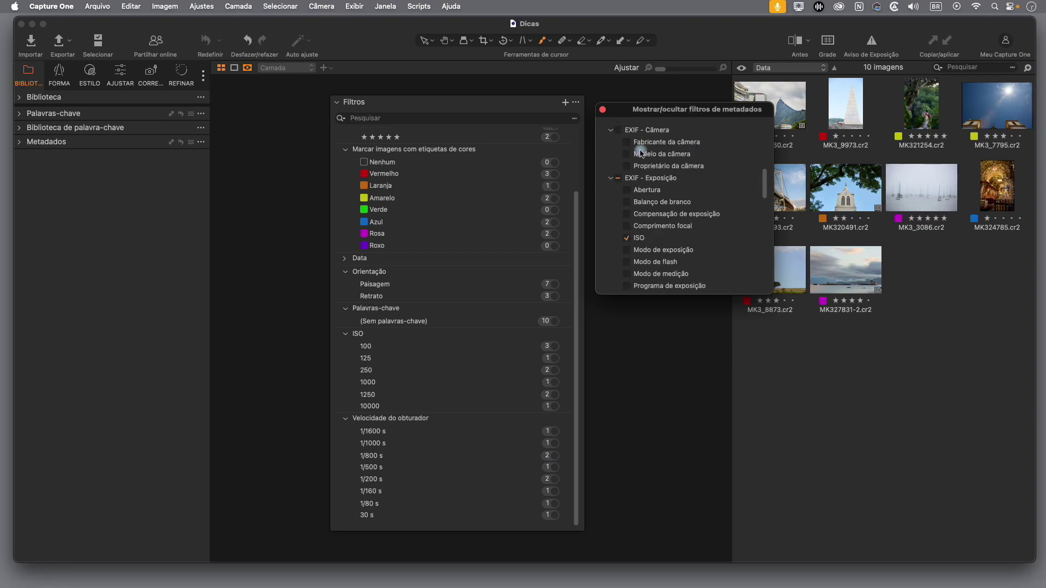
pyautogui.click(628, 195)
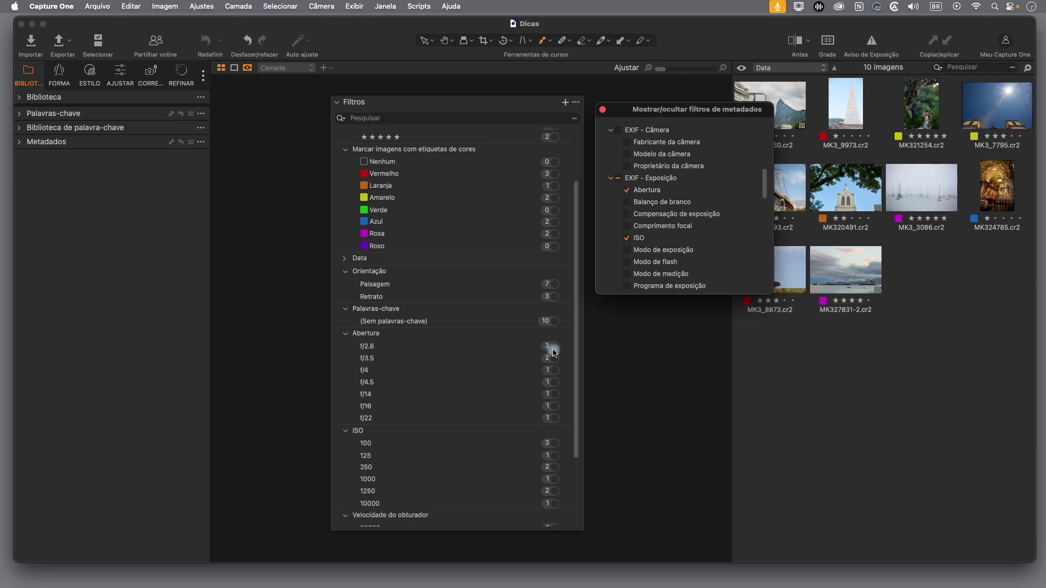
pyautogui.scroll(-10, 702, 227)
pyautogui.scroll(6, 702, 218)
pyautogui.scroll(10, 707, 224)
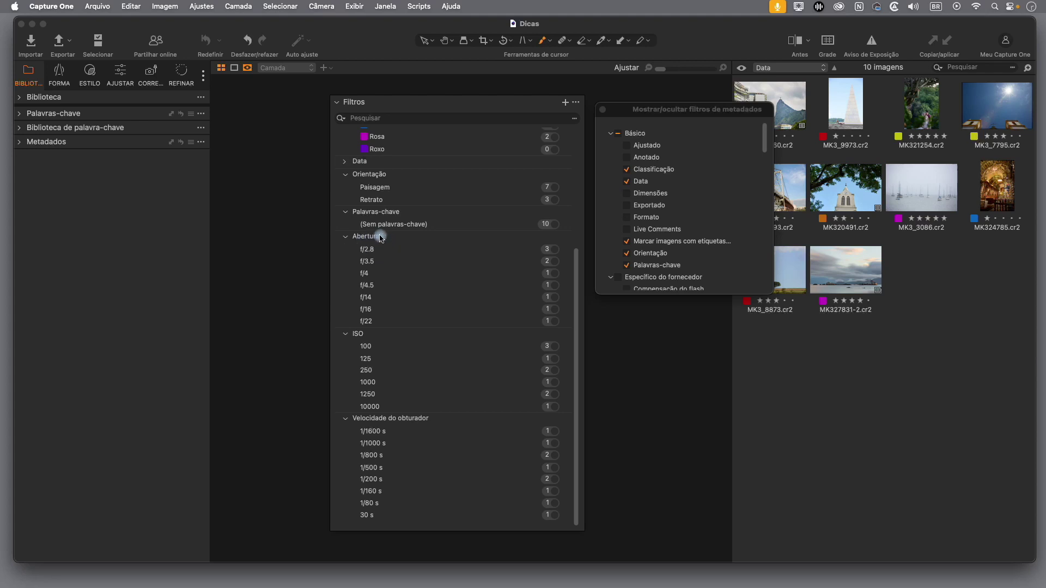
# Step: Filter the images by f/2.8 aperture and five stars, and move the metadata filter list clear of the thumbnails
pyautogui.click(557, 255)
pyautogui.scroll(5, 544, 240)
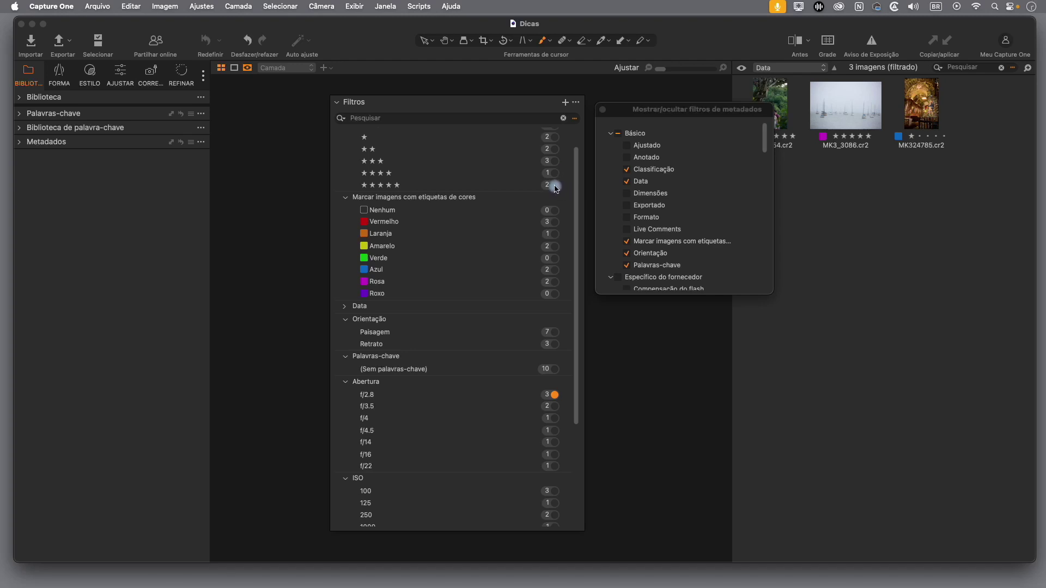
pyautogui.click(555, 186)
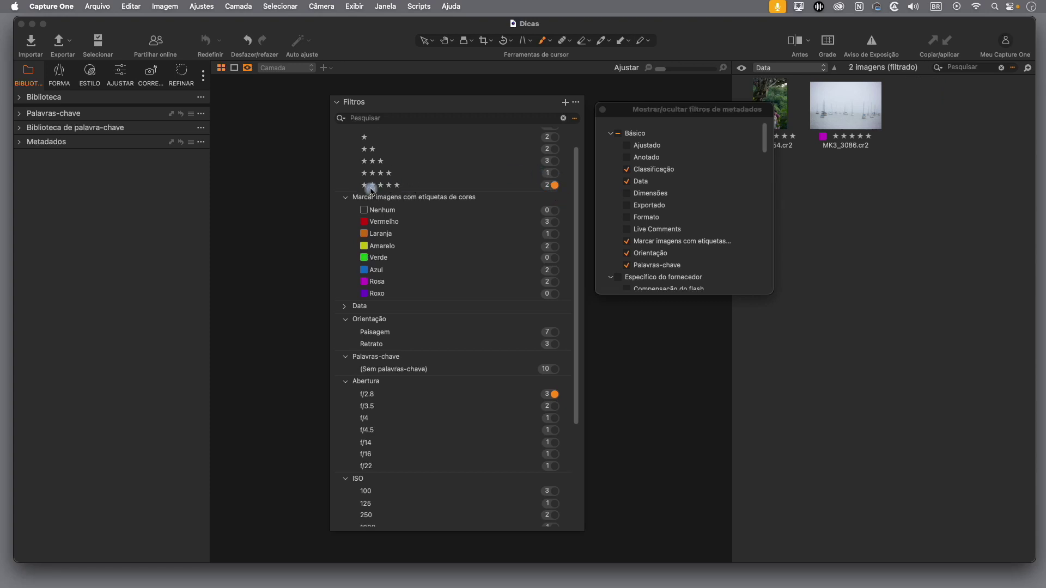
pyautogui.moveTo(695, 116); pyautogui.dragTo(609, 123)
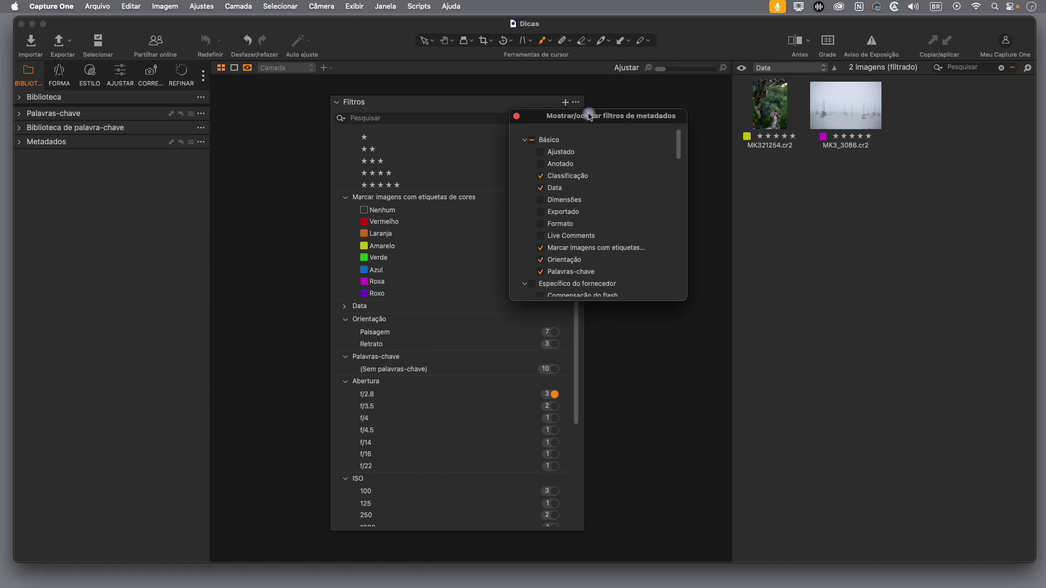
pyautogui.moveTo(589, 116); pyautogui.dragTo(662, 156)
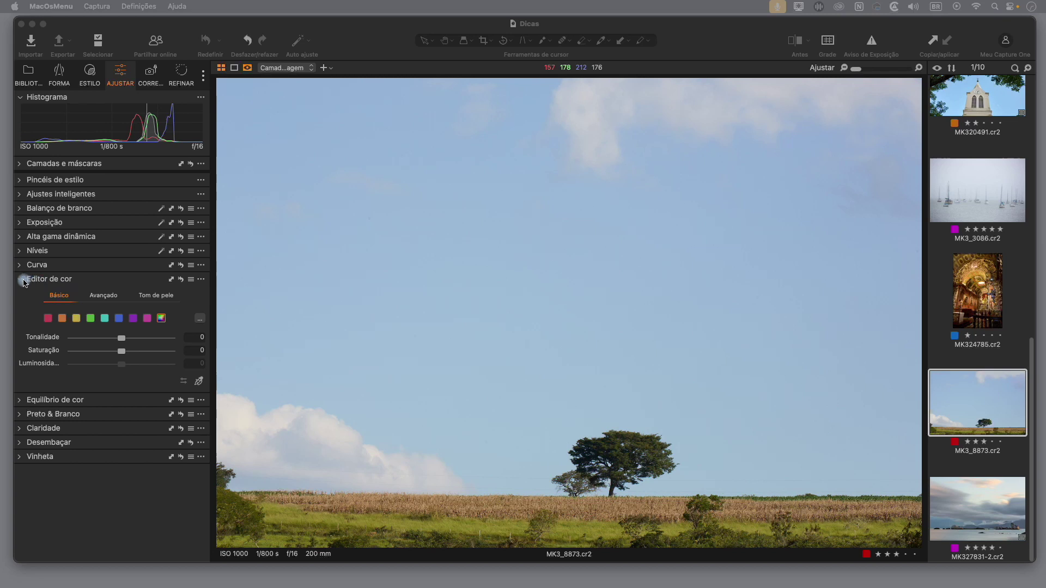
# Step: Detach the Editor de cor tool over the tree photo's upper-left area and switch it to Tom de pele mode
pyautogui.moveTo(42, 281); pyautogui.dragTo(297, 115)
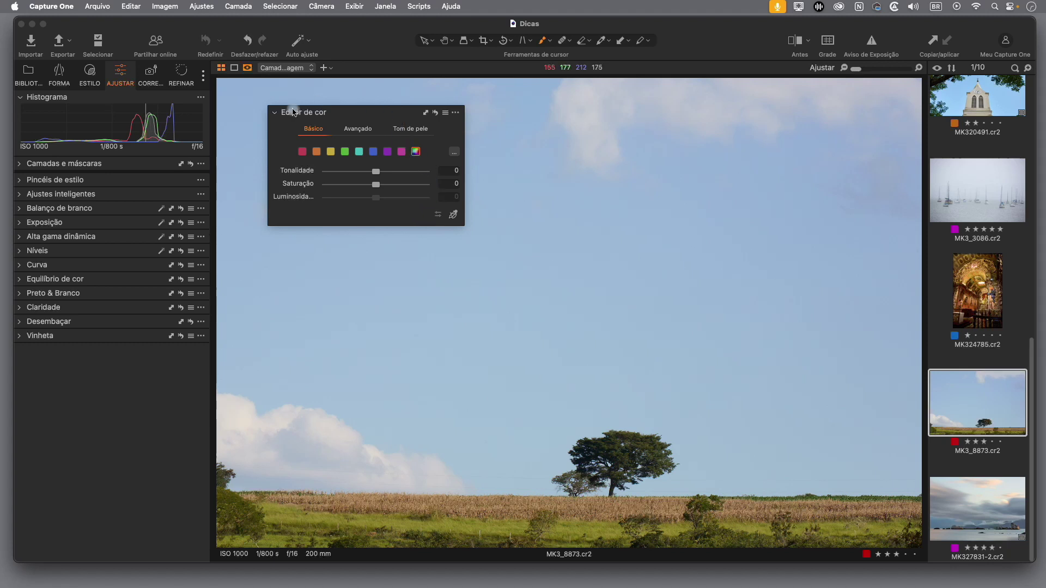
pyautogui.click(412, 131)
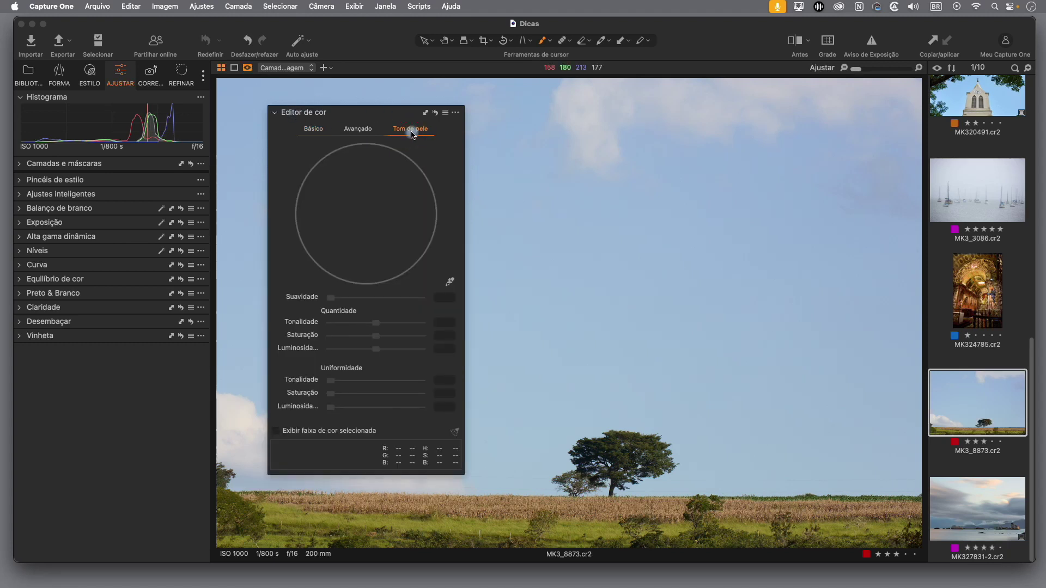
pyautogui.moveTo(388, 111); pyautogui.dragTo(352, 98)
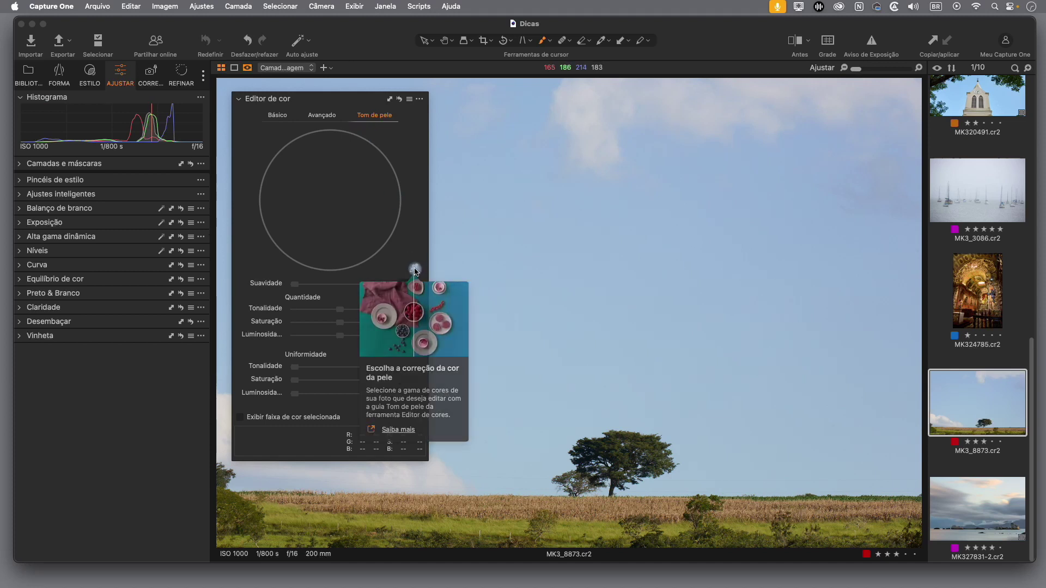
# Step: Sample the green grass below the tree as the reference colour and set its Uniformidade Tonalidade to about 88.5
pyautogui.click(415, 269)
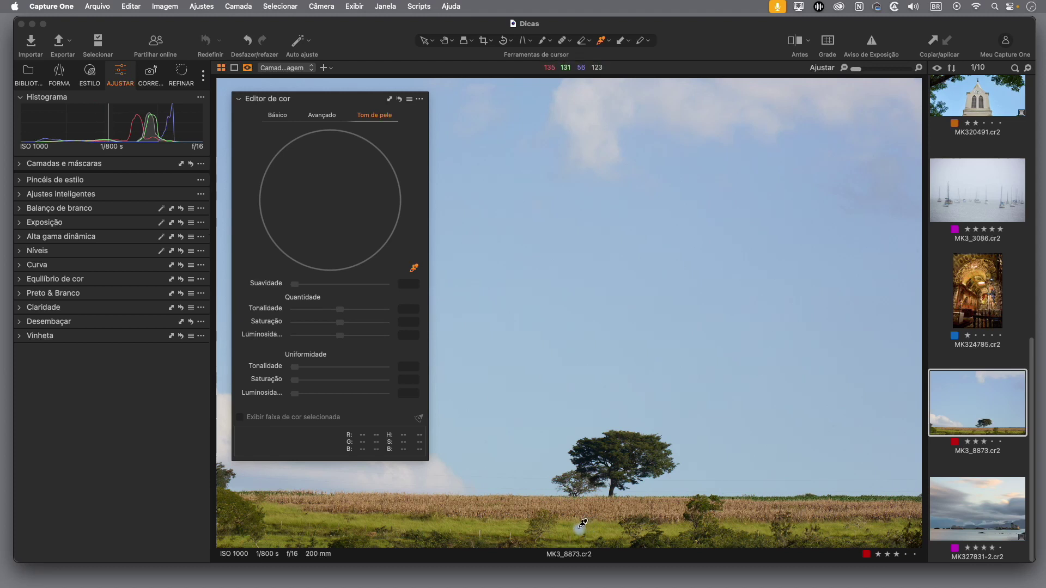
pyautogui.click(582, 524)
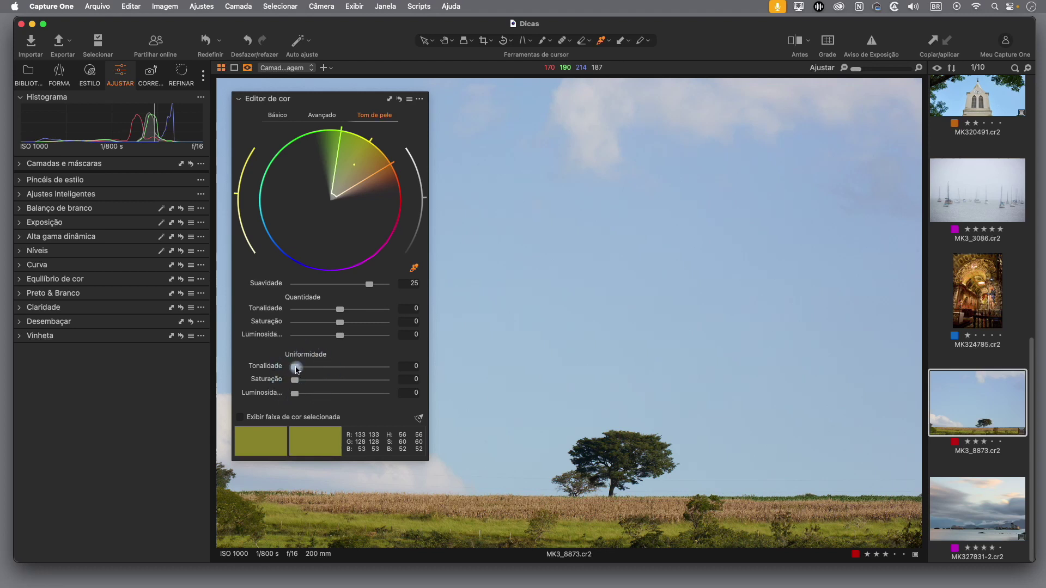
pyautogui.moveTo(298, 370); pyautogui.dragTo(375, 375)
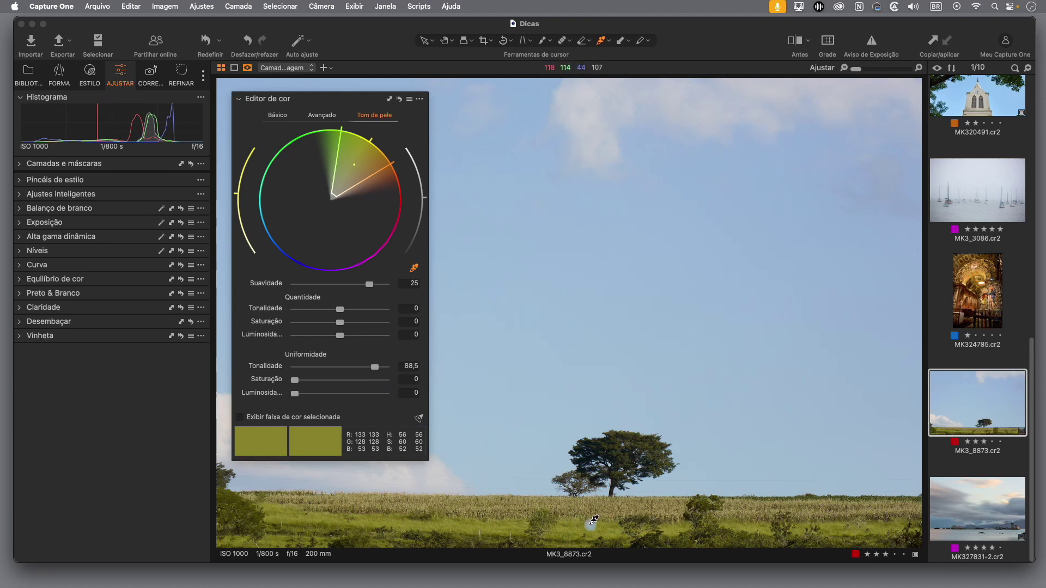
# Step: Set the Uniformidade Saturação to 55 and Luminosidade to 13 for the sampled grass colour, and fine-tune the Tonalidade uniformity
pyautogui.moveTo(375, 367); pyautogui.dragTo(375, 369)
pyautogui.moveTo(294, 380)
pyautogui.mouseDown()
pyautogui.moveTo(344, 380)
pyautogui.moveTo(306, 397)
pyautogui.mouseUp()
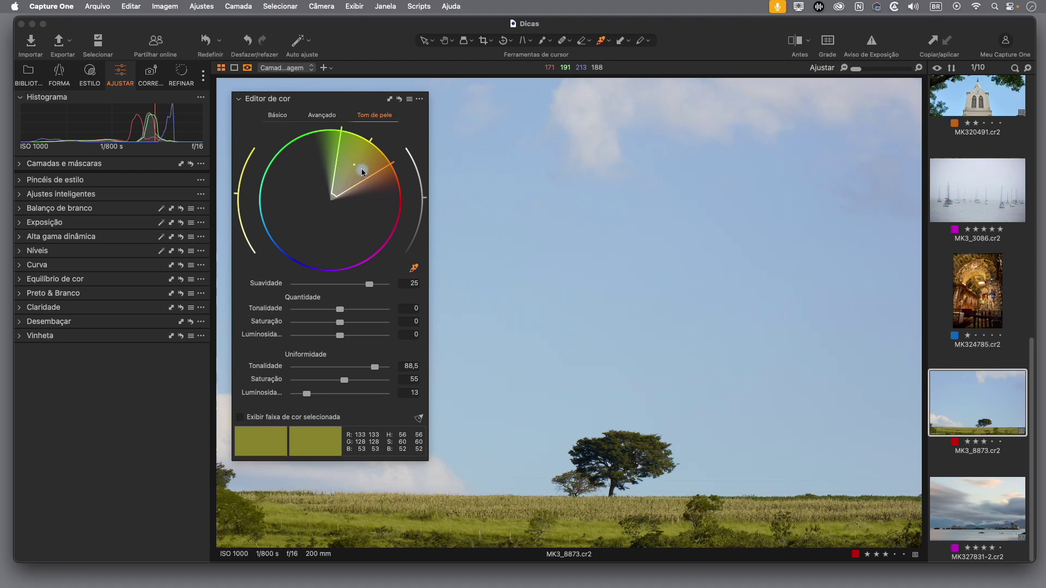
pyautogui.click(414, 269)
pyautogui.moveTo(375, 367); pyautogui.dragTo(368, 371)
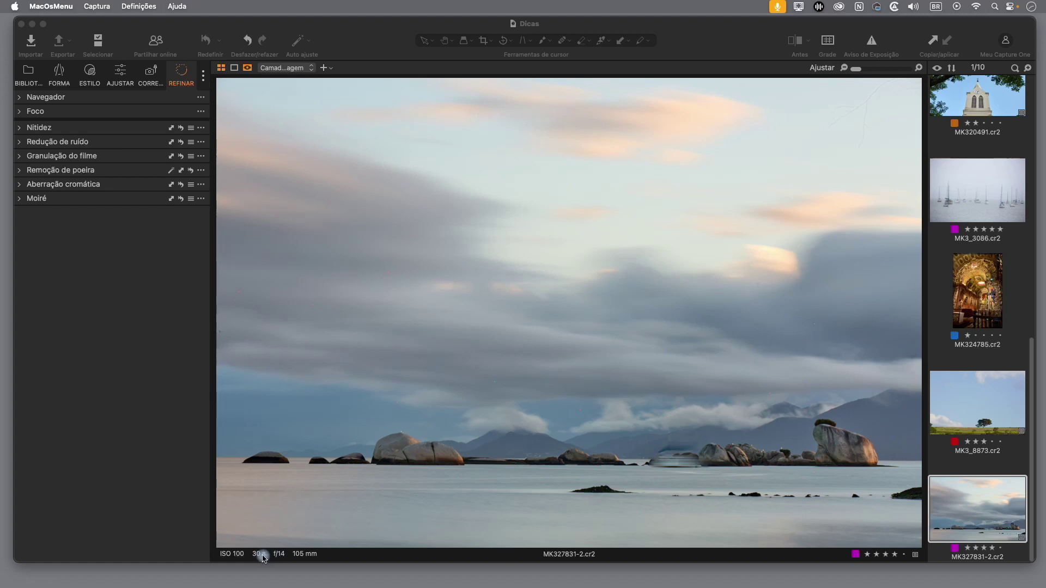
# Step: Examine the hills, rocks and water of the long-exposure seascape MK327831-2 at 200% for stray bright pixels
pyautogui.click(583, 421)
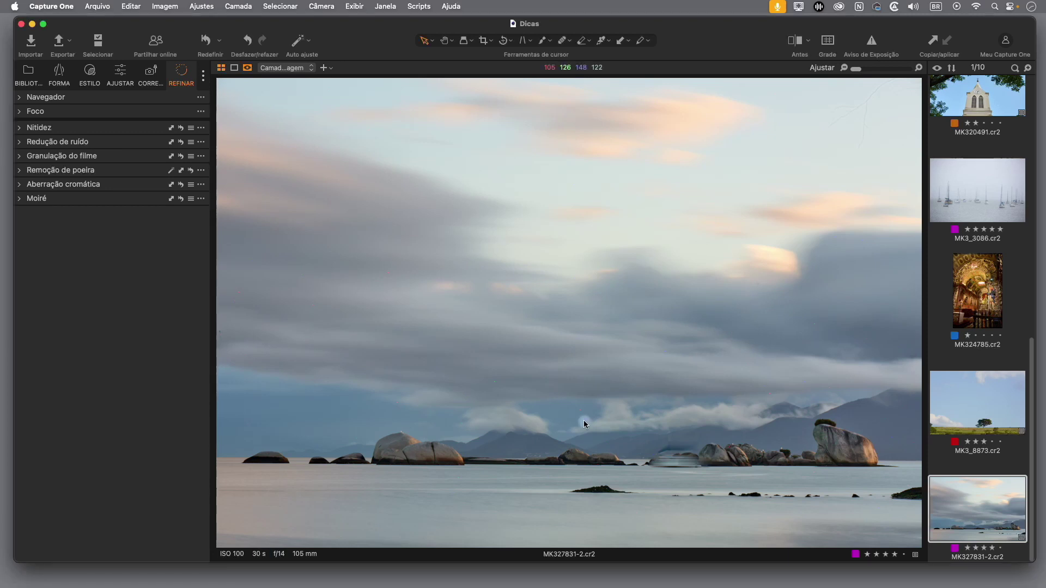
pyautogui.doubleClick(583, 420)
pyautogui.moveTo(545, 458); pyautogui.dragTo(541, 352)
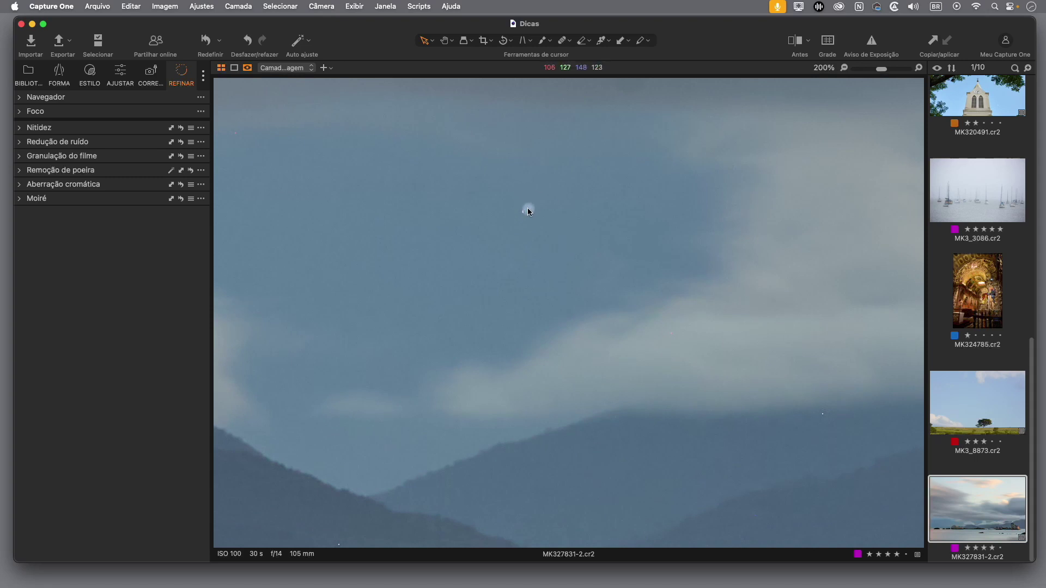
pyautogui.moveTo(609, 422); pyautogui.dragTo(395, 320)
pyautogui.scroll(-5, 577, 394)
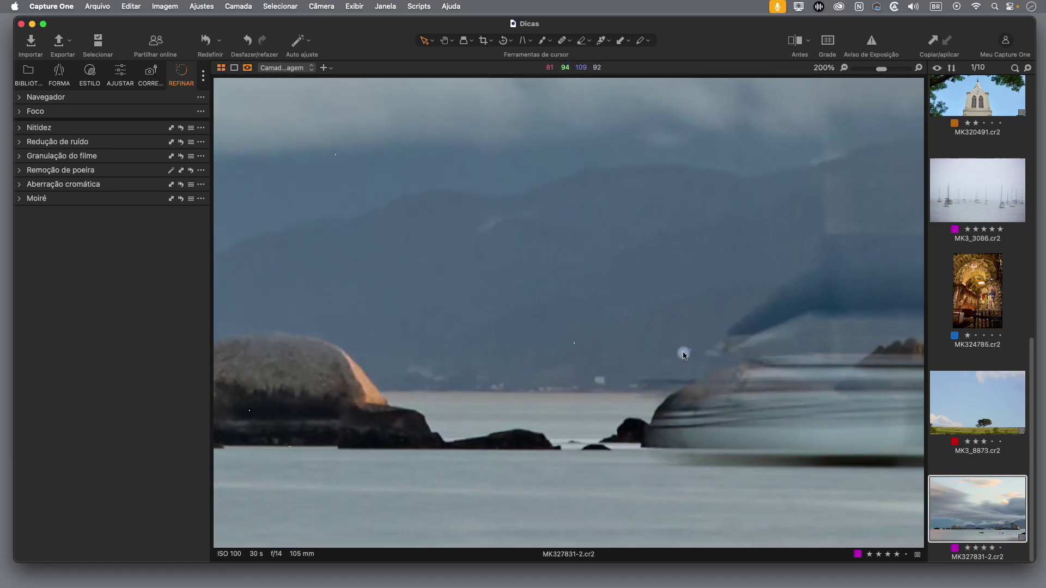
pyautogui.moveTo(399, 322); pyautogui.dragTo(806, 287)
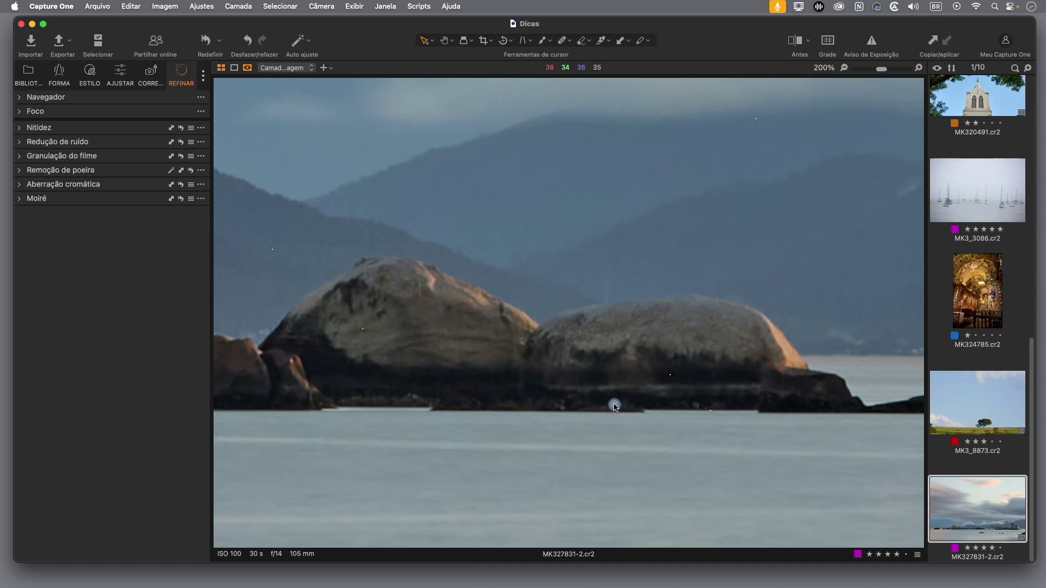
pyautogui.moveTo(434, 329); pyautogui.dragTo(591, 324)
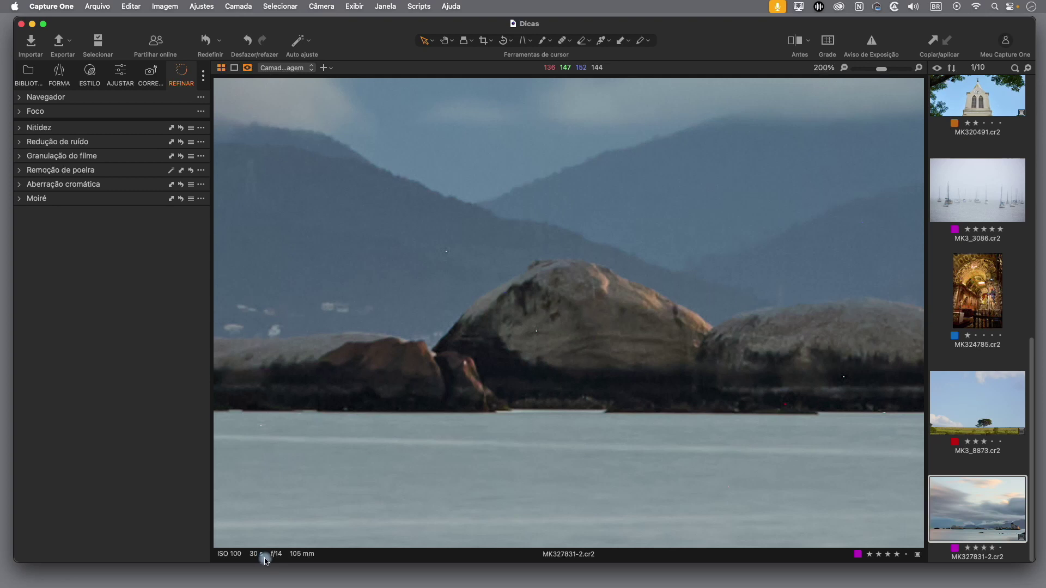
pyautogui.scroll(3, 571, 348)
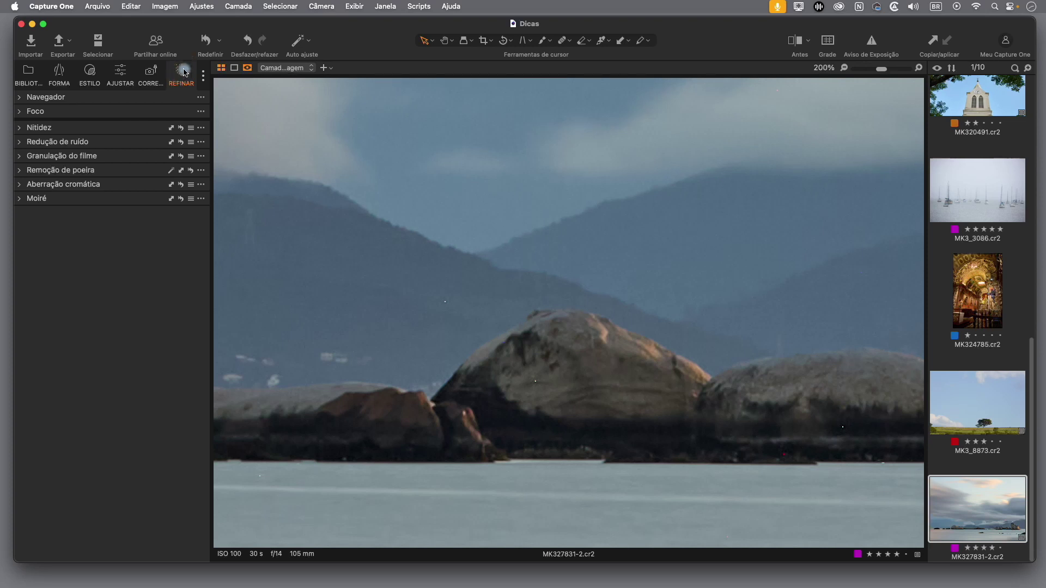
# Step: Expand Redução de ruído, try Pixel único at 0 and 4, and inspect the seascape's rocks, boat and sky
pyautogui.click(19, 145)
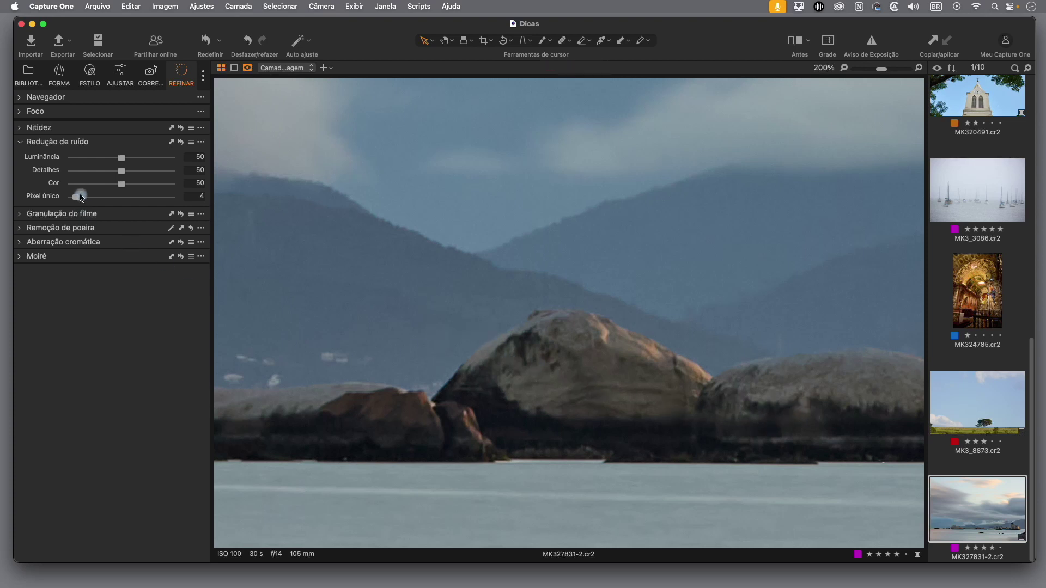
pyautogui.moveTo(78, 197); pyautogui.dragTo(53, 200)
pyautogui.hscroll(15, 847, 349)
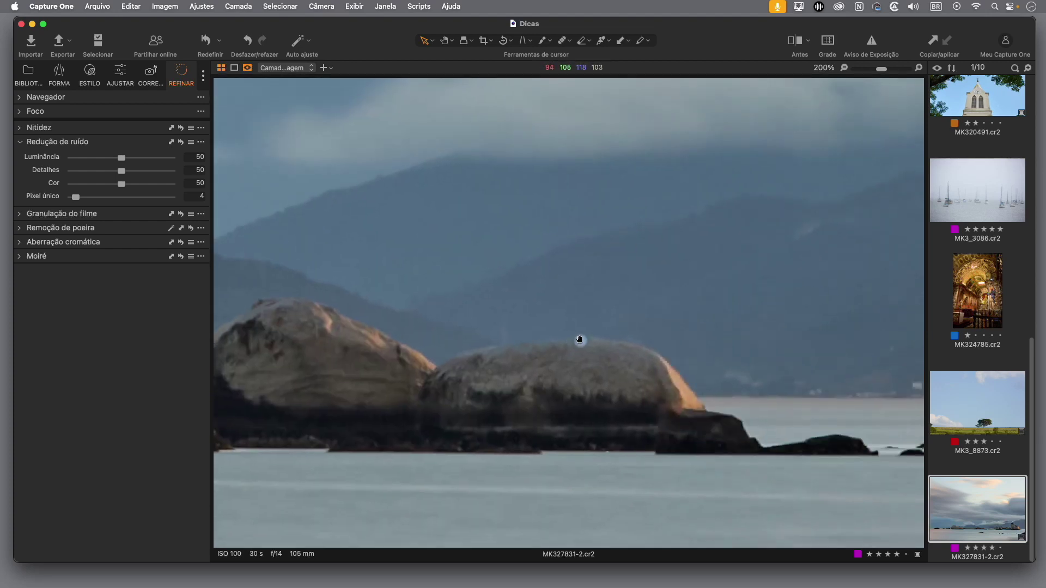
pyautogui.hscroll(-15, 462, 306)
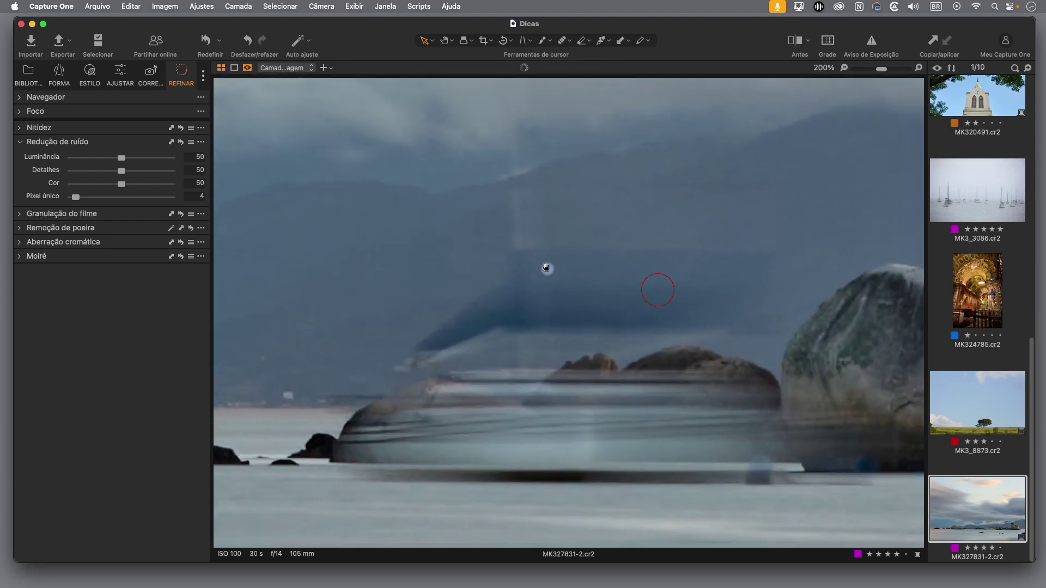
pyautogui.scroll(10, 628, 289)
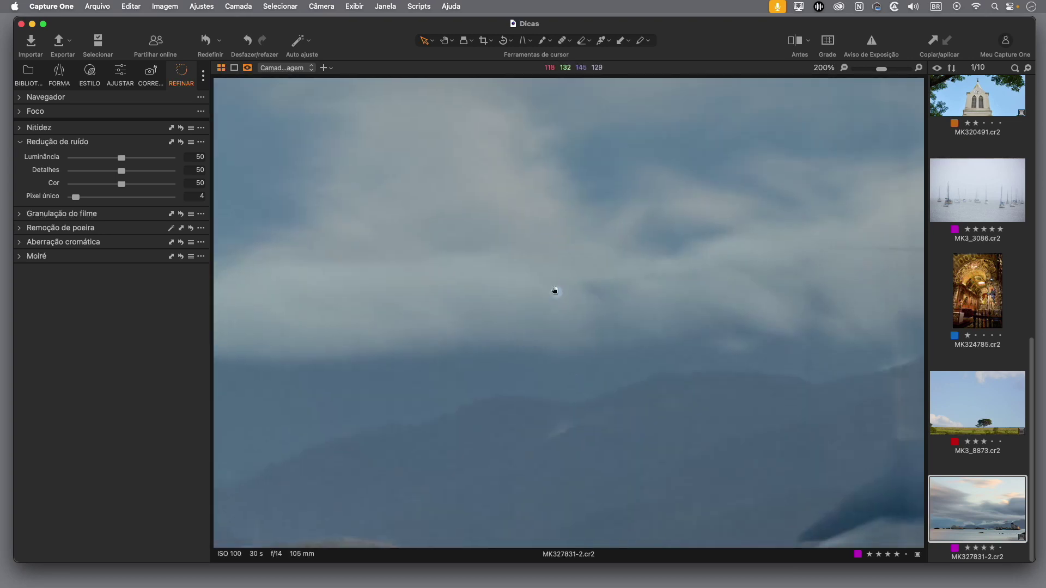
pyautogui.scroll(-10, 560, 357)
pyautogui.hscroll(-5, 557, 210)
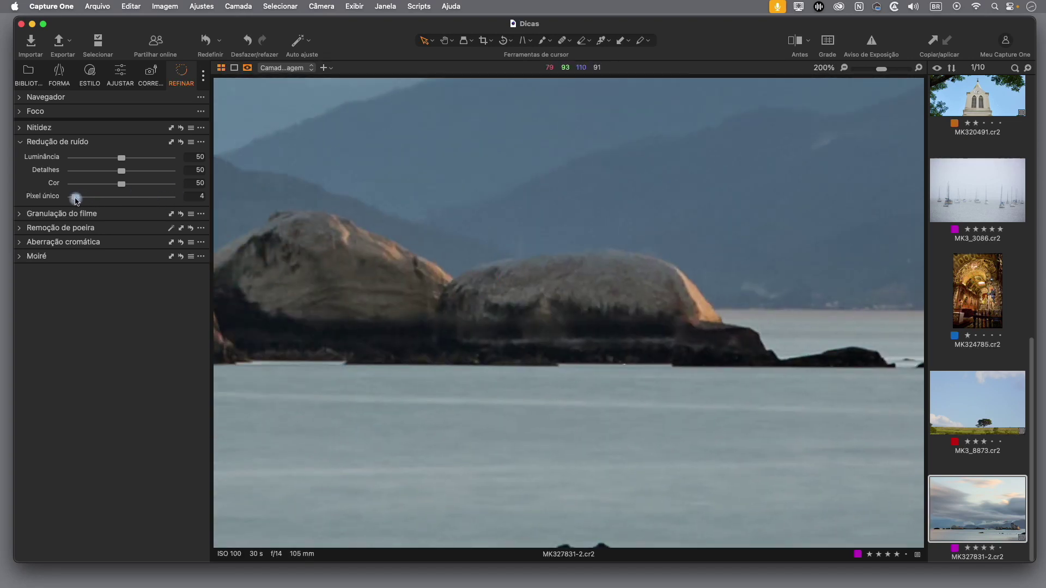
# Step: Compare the rocks with Pixel único at 0 and at 36
pyautogui.moveTo(75, 199); pyautogui.dragTo(52, 199)
pyautogui.moveTo(815, 261); pyautogui.dragTo(490, 263)
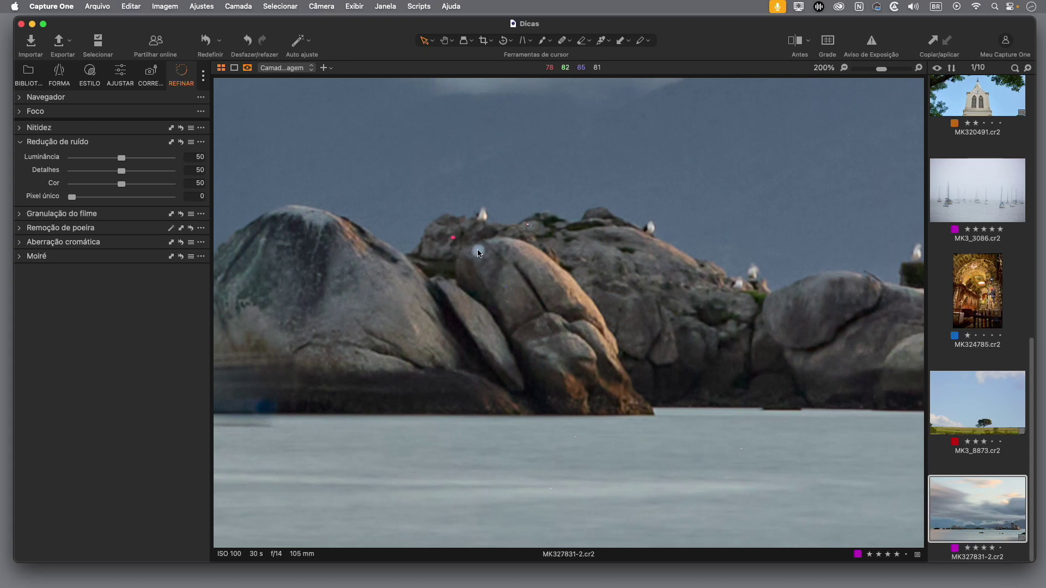
pyautogui.click(72, 198)
pyautogui.moveTo(83, 203); pyautogui.dragTo(108, 202)
pyautogui.click(107, 198)
pyautogui.moveTo(698, 299); pyautogui.dragTo(515, 315)
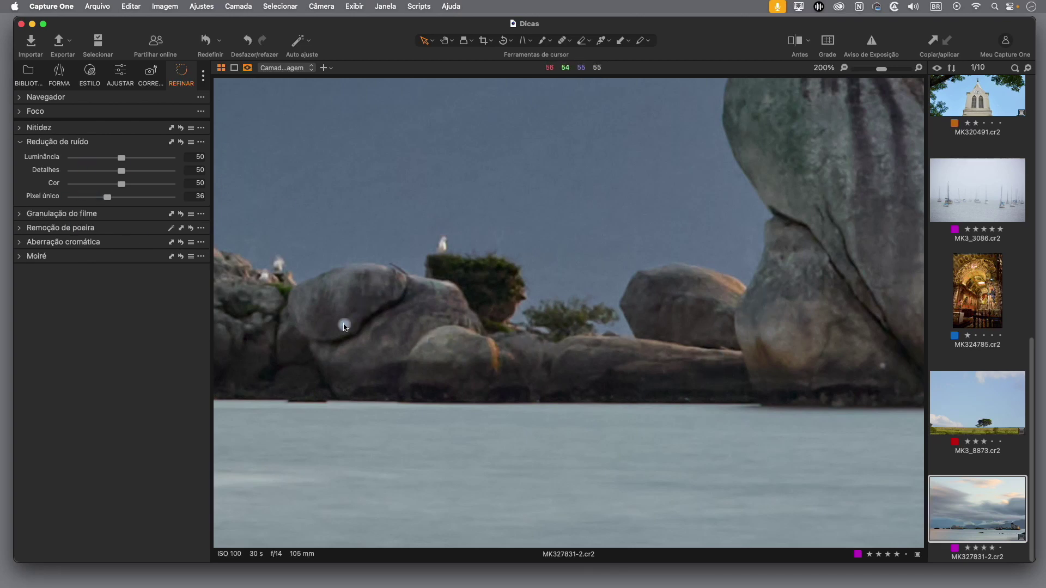
pyautogui.hscroll(-15, 670, 319)
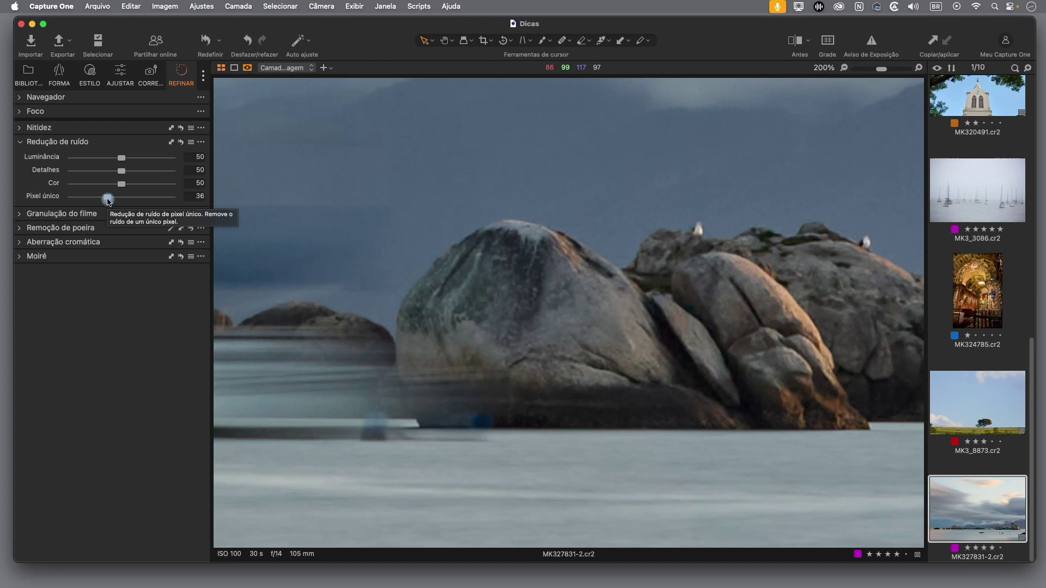
# Step: Set Pixel único to 32 and view the Redução de ruído options for saving Canon EOS-5D MkIII defaults, leaving them unsaved
pyautogui.moveTo(107, 199); pyautogui.dragTo(79, 200)
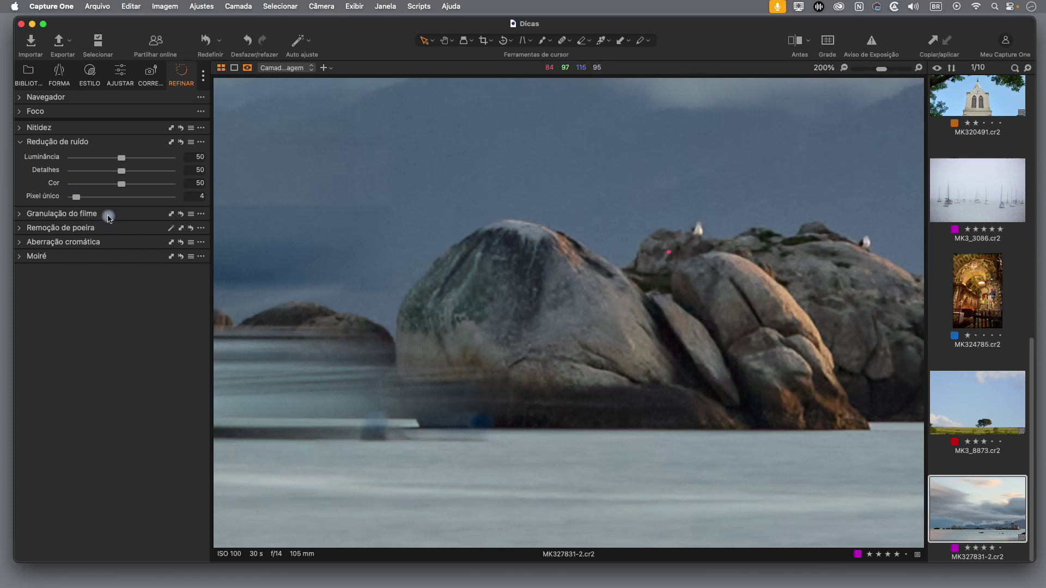
pyautogui.moveTo(83, 201); pyautogui.dragTo(87, 203)
pyautogui.click(201, 143)
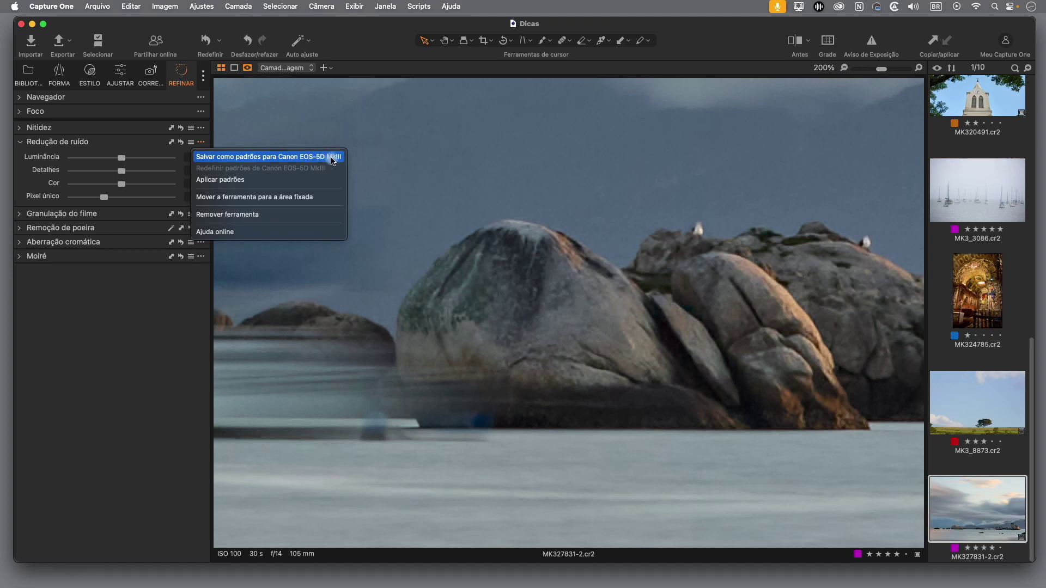
pyautogui.click(94, 203)
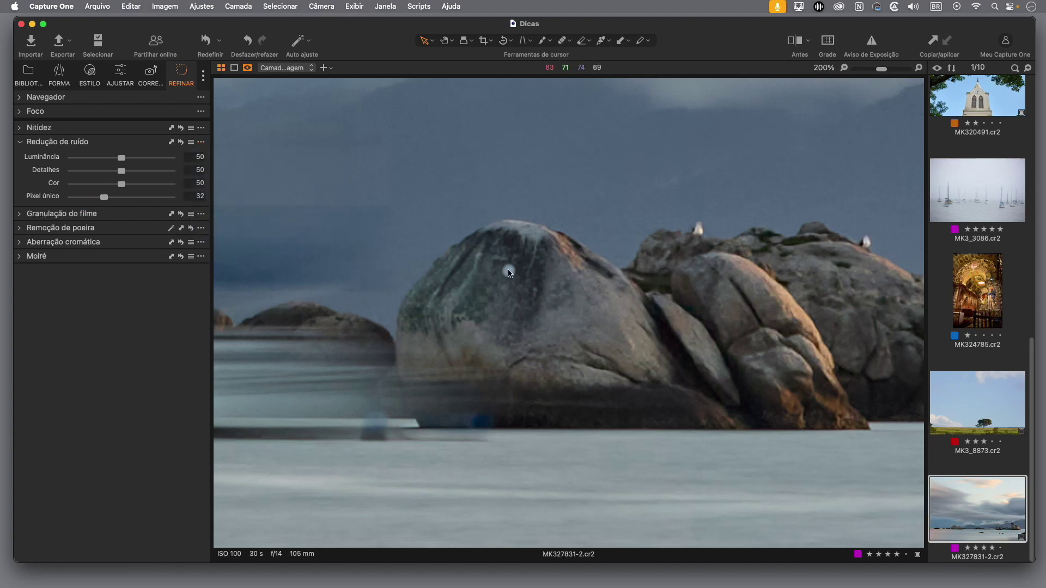